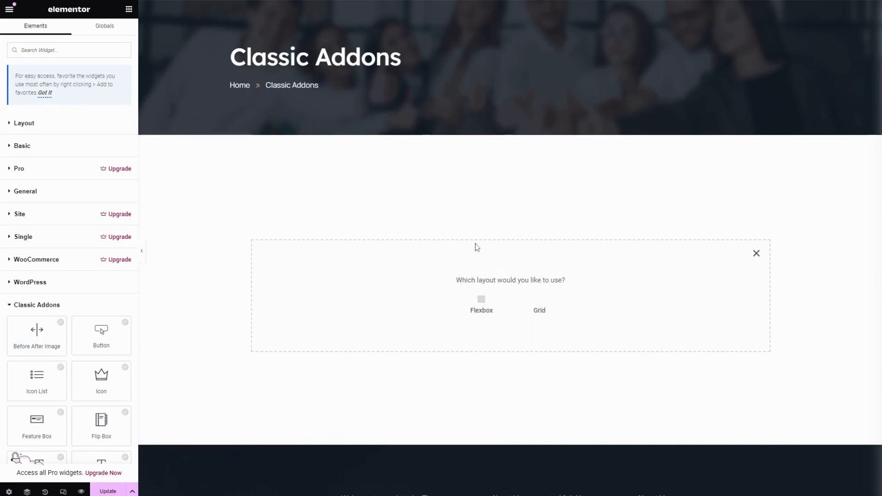
Add a single-column Flexbox container to the page and insert the Service widget into it.
{"action": "left_click", "coordinate": [481, 300]}
{"action": "left_click", "coordinate": [390, 293]}
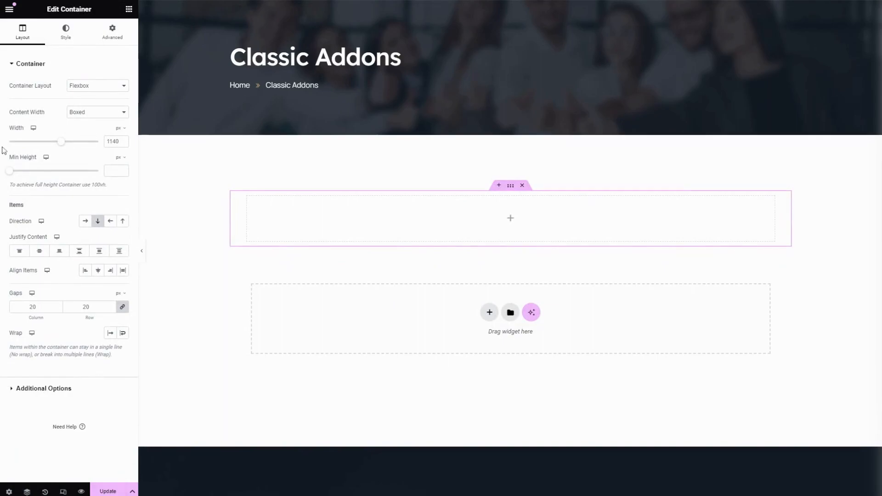
{"action": "left_click", "coordinate": [128, 10]}
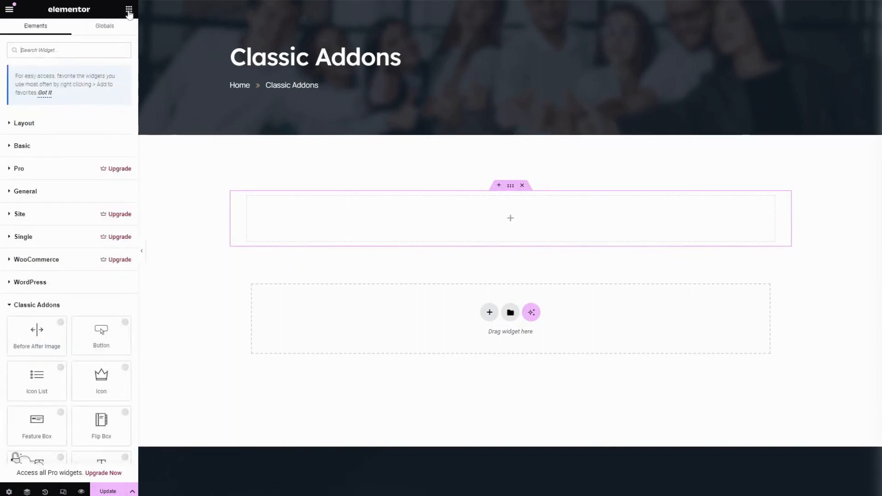
{"action": "type", "text": "ser"}
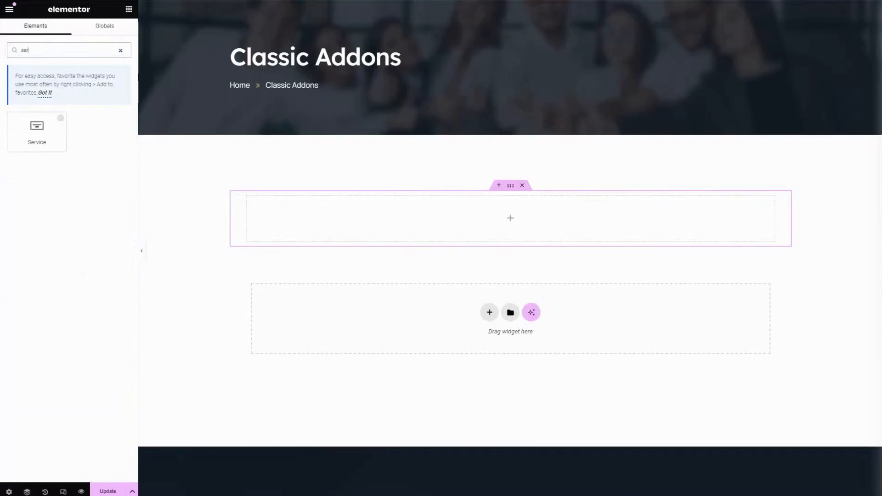
{"action": "left_click", "coordinate": [28, 130]}
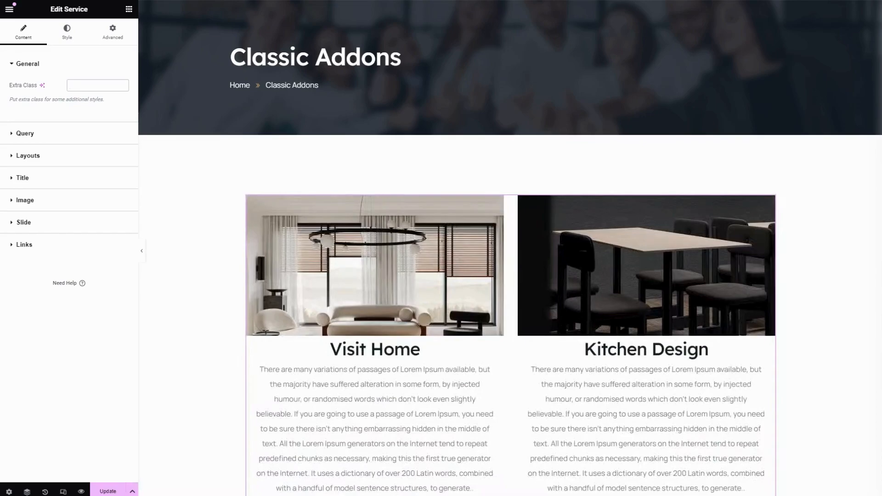
In the Service widget's query settings, set Post Per Page to 6 and filter the posts by author admin.
{"action": "left_click", "coordinate": [46, 133]}
{"action": "left_click_drag", "start_coordinate": [84, 108], "coordinate": [61, 110]}
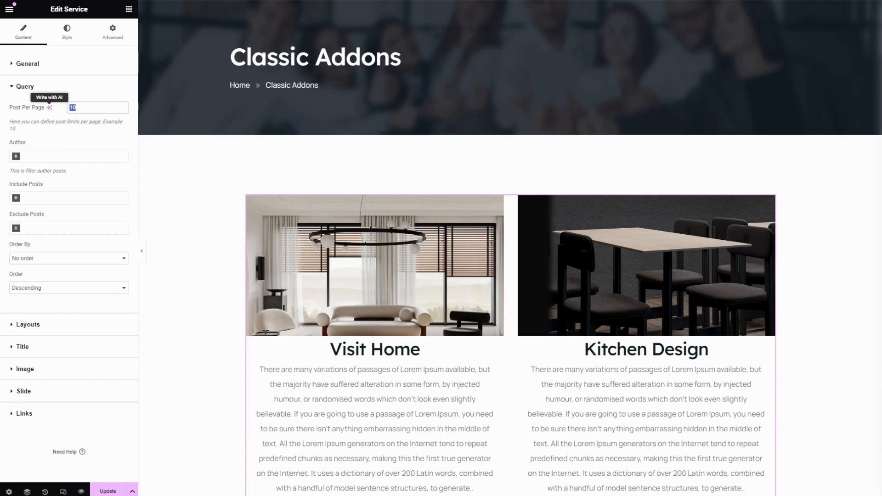
{"action": "type", "text": "6"}
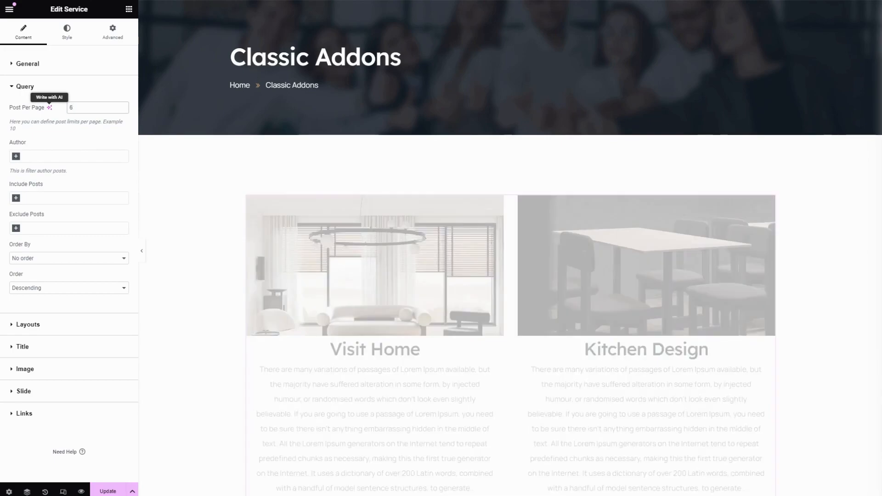
{"action": "left_click", "coordinate": [17, 157]}
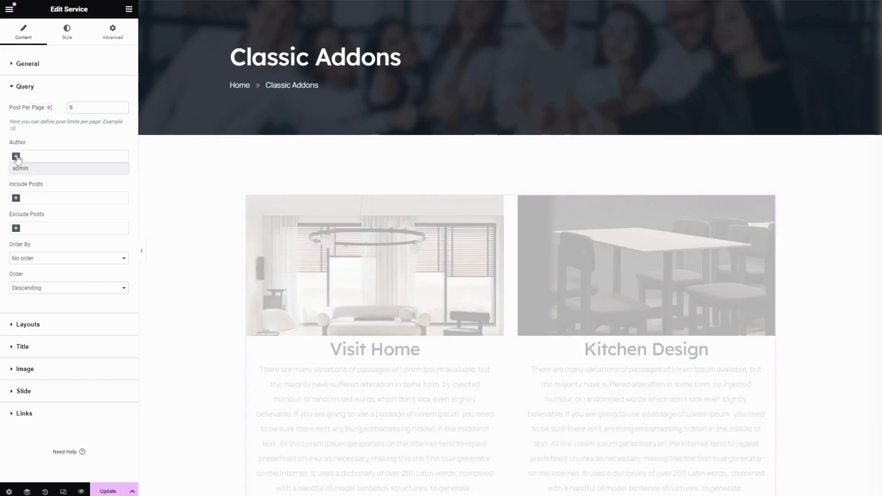
{"action": "left_click", "coordinate": [20, 168]}
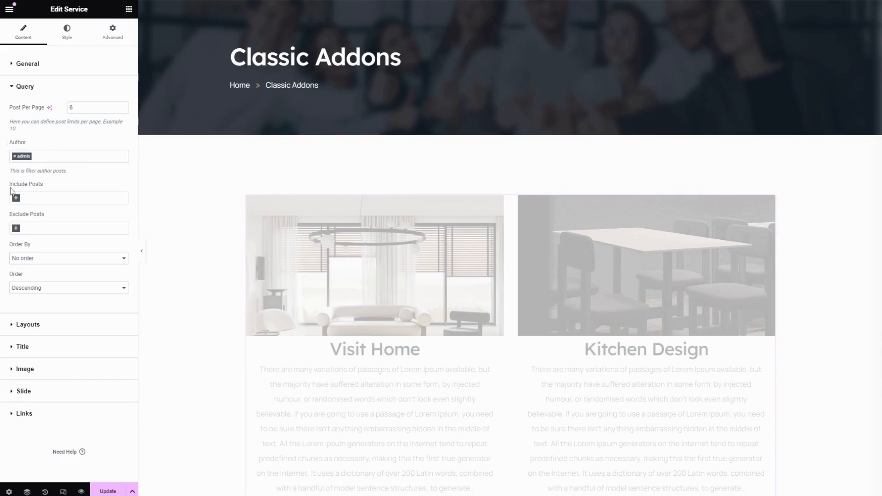
Include the posts Visit Home, Kitchen Design, Home Check, Architecture, Interior Planner and Smart Care in the query.
{"action": "left_click", "coordinate": [18, 201]}
{"action": "left_click", "coordinate": [28, 211]}
{"action": "left_click", "coordinate": [48, 198]}
{"action": "left_click", "coordinate": [50, 221]}
{"action": "left_click", "coordinate": [87, 198]}
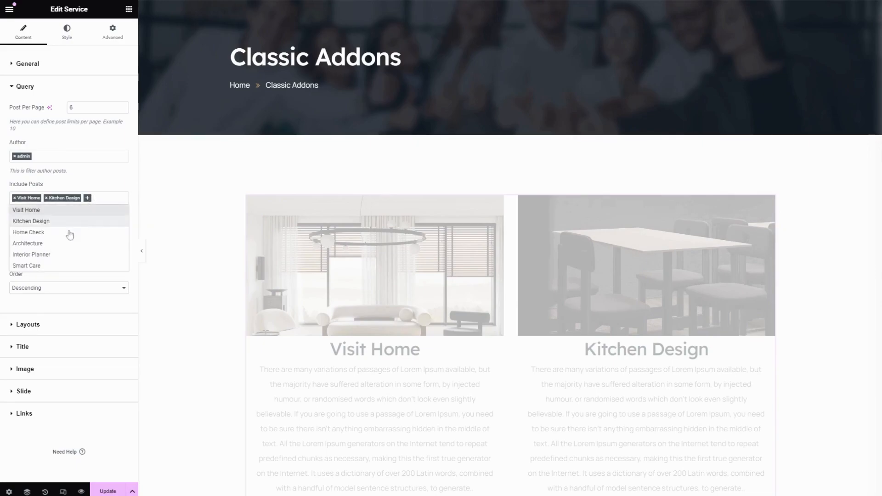
{"action": "left_click", "coordinate": [46, 233]}
{"action": "left_click", "coordinate": [16, 208]}
{"action": "left_click", "coordinate": [45, 253]}
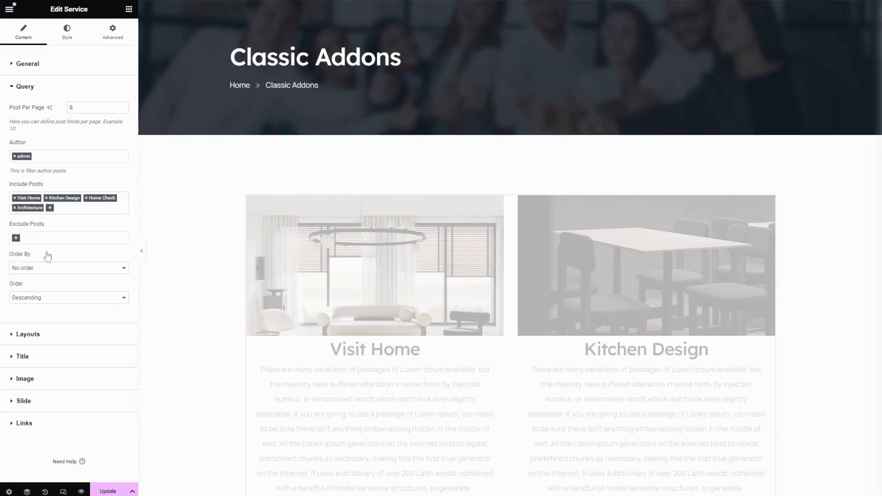
{"action": "left_click", "coordinate": [50, 207]}
{"action": "left_click", "coordinate": [44, 265]}
{"action": "left_click", "coordinate": [89, 208]}
{"action": "left_click", "coordinate": [46, 275]}
Check the available posts for exclusion without choosing any, and order the query by Date.
{"action": "left_click", "coordinate": [15, 237]}
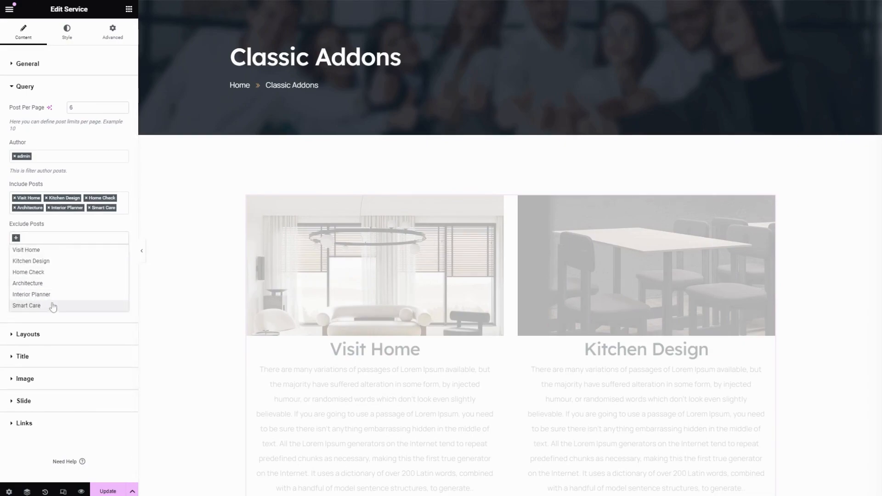
{"action": "left_click", "coordinate": [68, 224]}
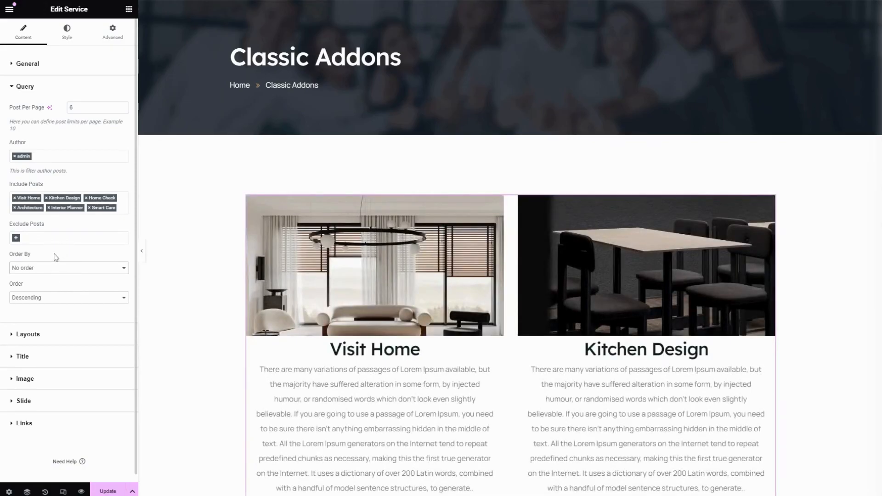
{"action": "left_click", "coordinate": [28, 305]}
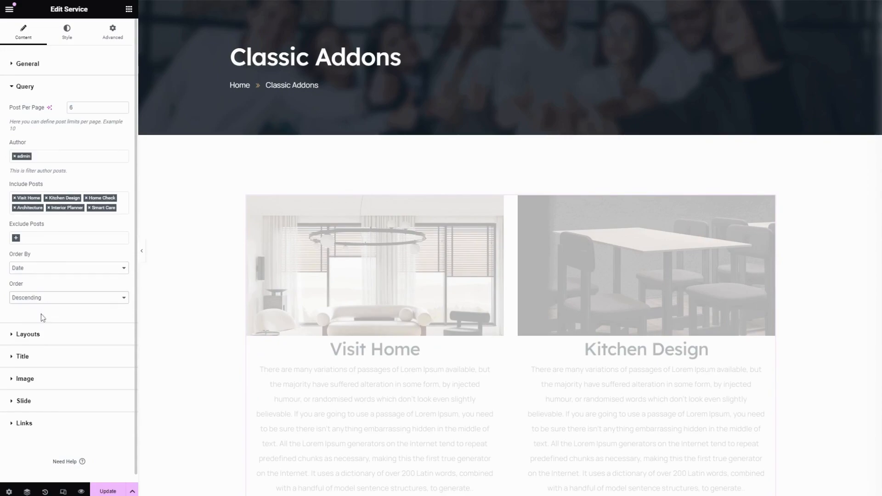
In the layout settings, try other alignments, return to centre alignment, and set the excerpt length to 10.
{"action": "left_click", "coordinate": [43, 340]}
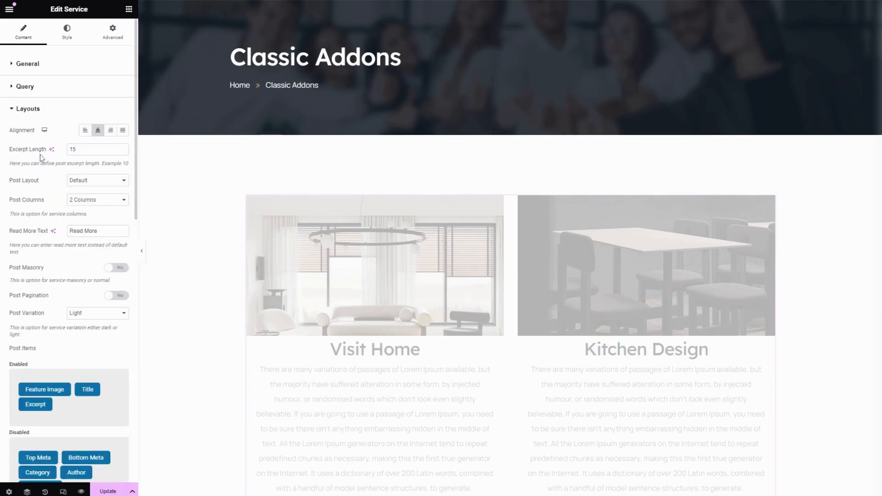
{"action": "left_click", "coordinate": [85, 135]}
{"action": "left_click", "coordinate": [111, 133]}
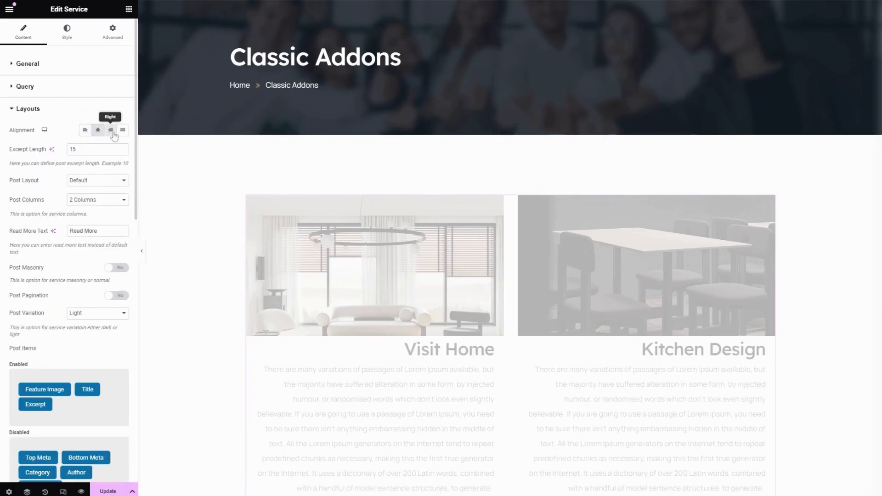
{"action": "left_click", "coordinate": [97, 133]}
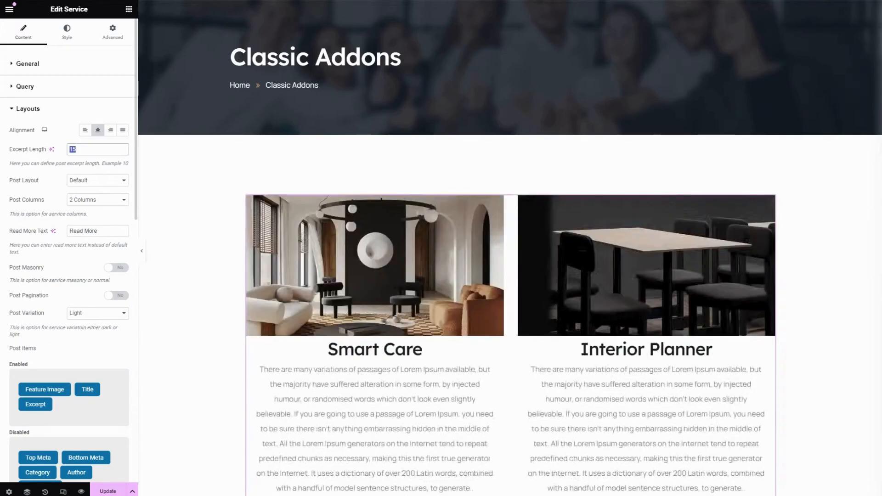
{"action": "type", "text": "1"}
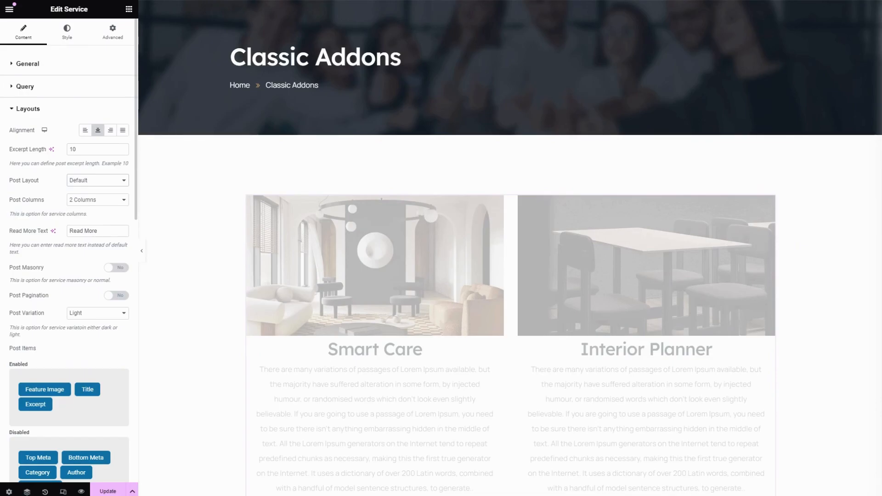
Set the post layout to Classic and arrange the service posts in 3 columns.
{"action": "key", "text": "Down"}
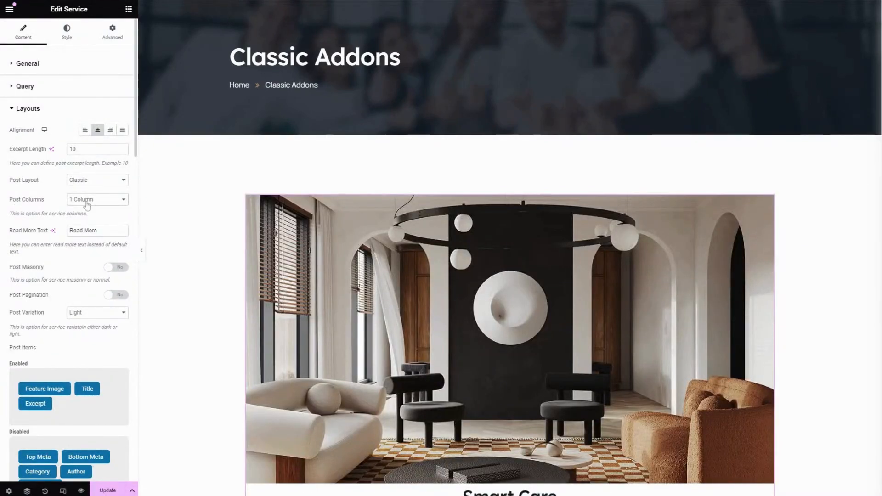
{"action": "left_click", "coordinate": [95, 219]}
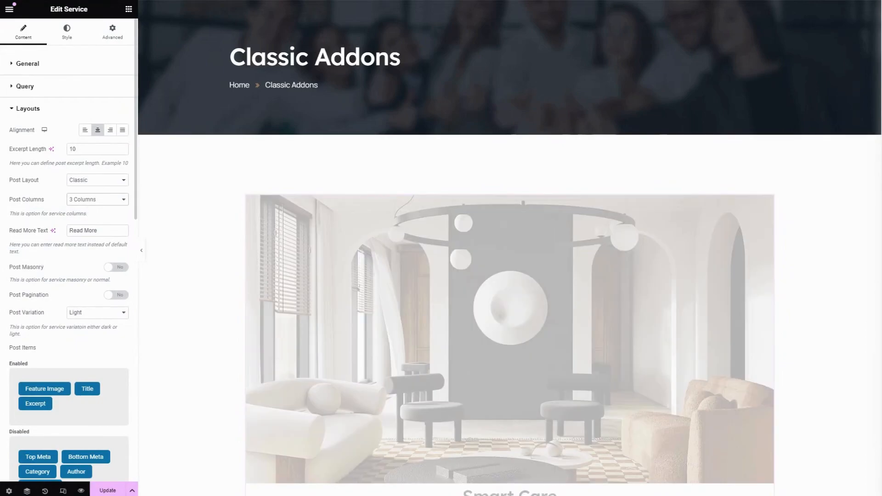
{"action": "left_click_drag", "start_coordinate": [97, 231], "coordinate": [69, 230]}
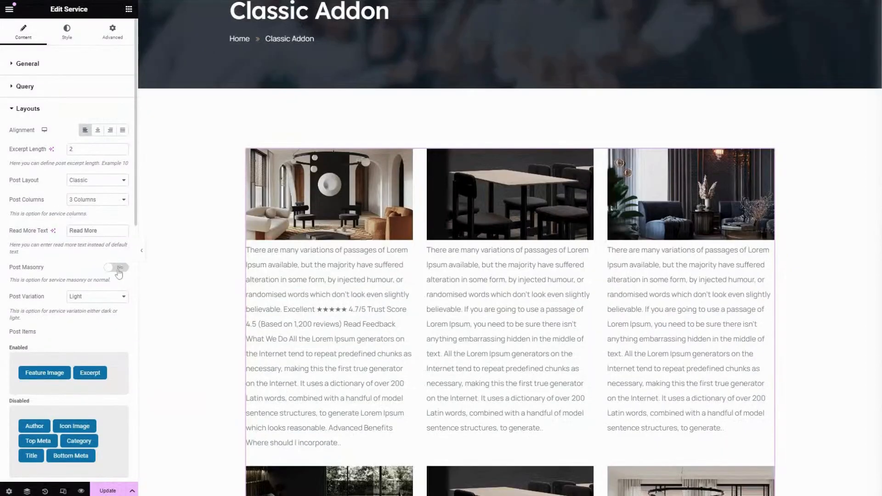
Try the Post Masonry option and switch it back off.
{"action": "left_click", "coordinate": [118, 267]}
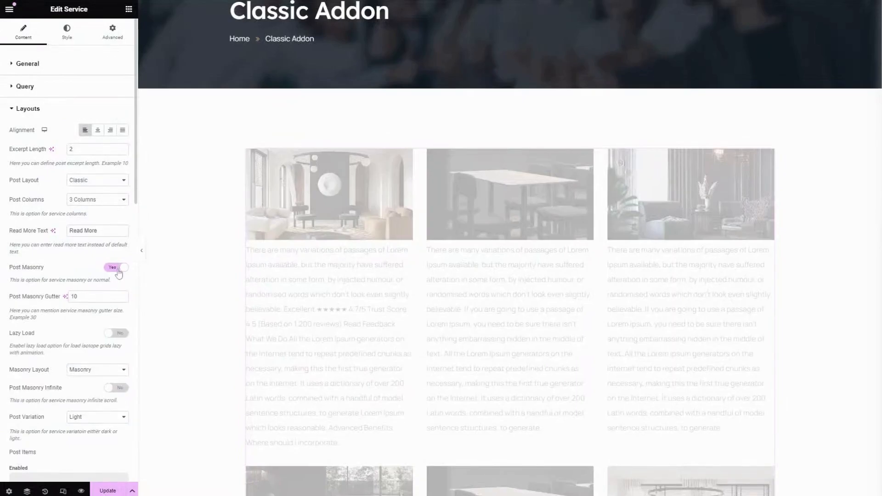
{"action": "left_click", "coordinate": [118, 270]}
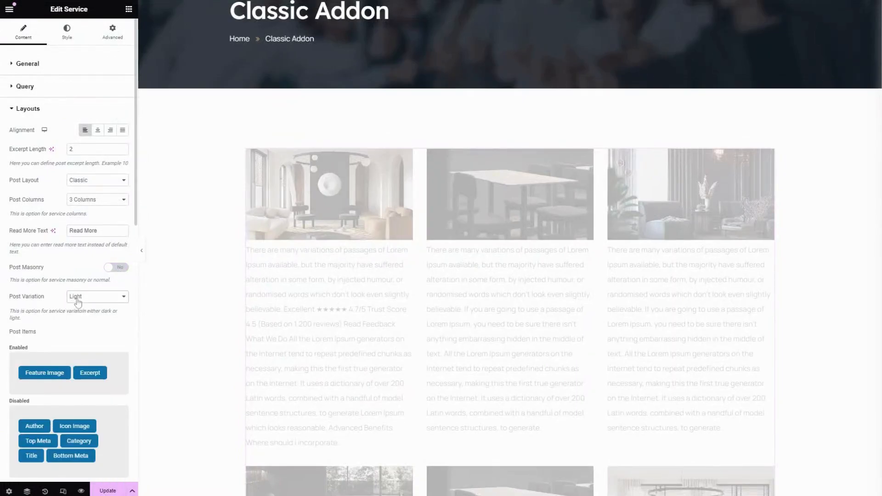
Enable the Author, Icon Image, Category, Top Meta, Bottom Meta and Title post items alongside Feature Image and Excerpt.
{"action": "scroll", "coordinate": [89, 303], "scroll_direction": "down", "scroll_amount": 2}
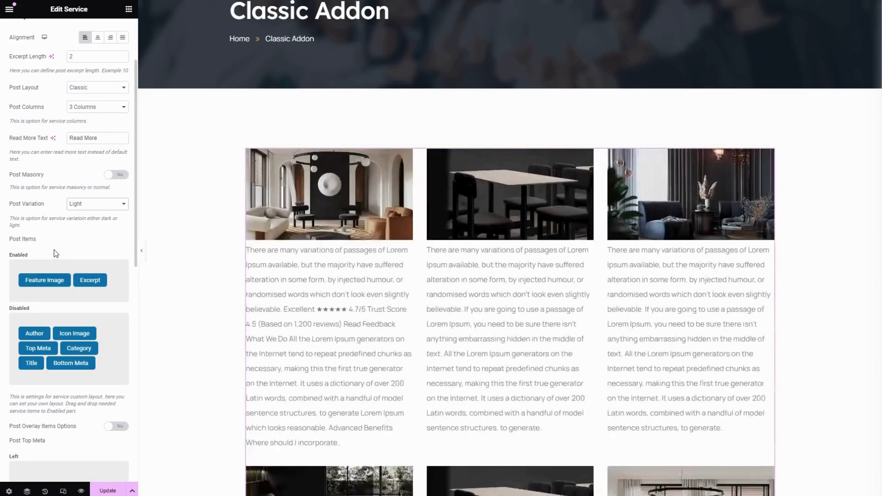
{"action": "left_click_drag", "start_coordinate": [42, 327], "coordinate": [85, 281]}
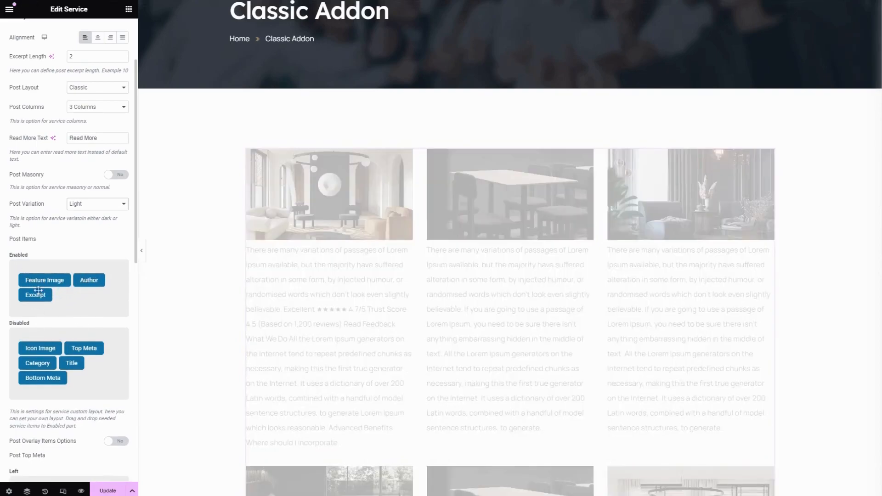
{"action": "left_click_drag", "start_coordinate": [40, 340], "coordinate": [76, 307]}
{"action": "left_click_drag", "start_coordinate": [50, 346], "coordinate": [41, 299]}
{"action": "left_click_drag", "start_coordinate": [39, 363], "coordinate": [39, 309]}
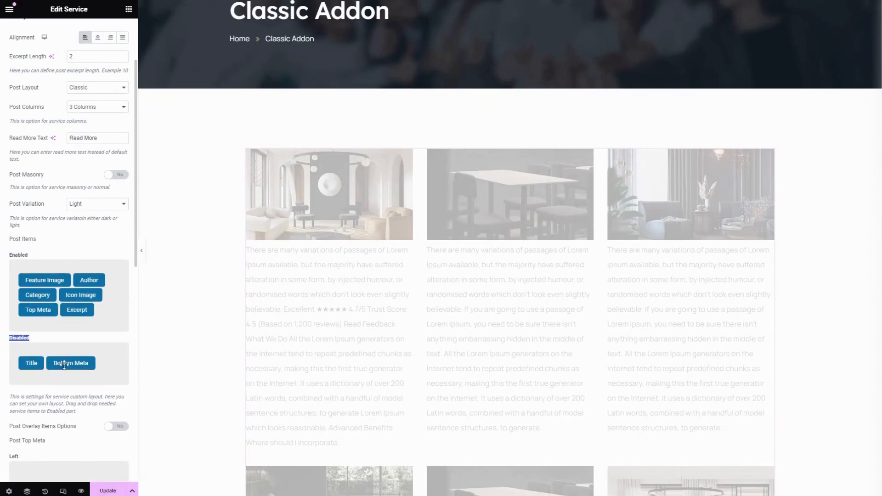
{"action": "left_click_drag", "start_coordinate": [69, 362], "coordinate": [84, 309]}
{"action": "left_click_drag", "start_coordinate": [31, 377], "coordinate": [32, 325]}
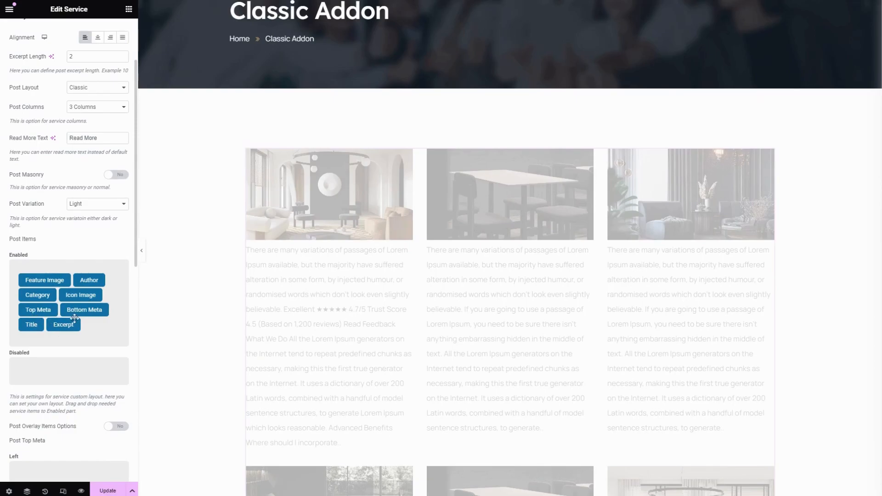
Disable the Excerpt, Icon Image, Category and Author post items and place Title directly after Feature Image.
{"action": "left_click_drag", "start_coordinate": [64, 324], "coordinate": [40, 356]}
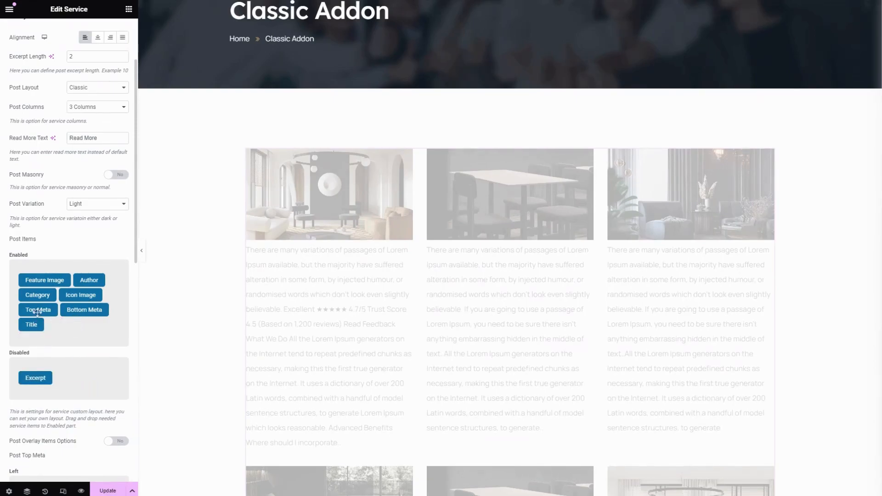
{"action": "left_click_drag", "start_coordinate": [80, 296], "coordinate": [79, 361]}
{"action": "left_click_drag", "start_coordinate": [88, 281], "coordinate": [90, 373]}
{"action": "left_click_drag", "start_coordinate": [82, 280], "coordinate": [46, 365]}
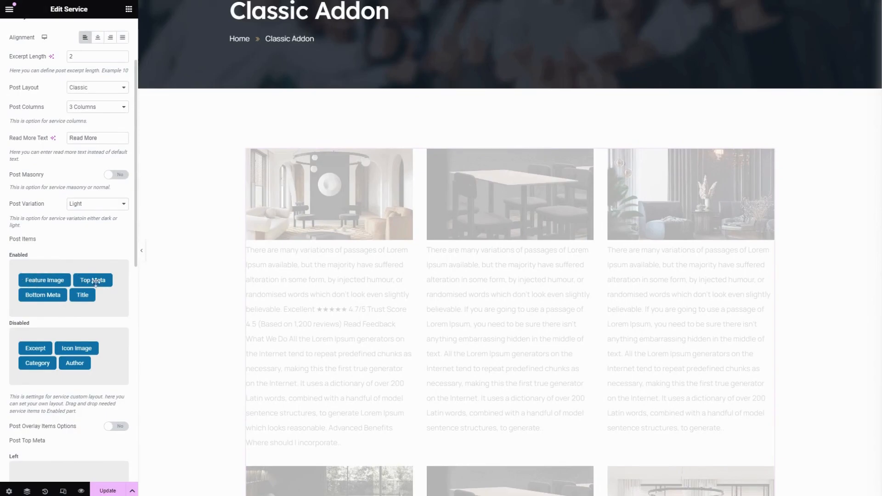
{"action": "mouse_move", "coordinate": [88, 297]}
{"action": "left_mouse_down"}
{"action": "mouse_move", "coordinate": [74, 270]}
{"action": "mouse_move", "coordinate": [88, 287]}
{"action": "left_mouse_up"}
Turn on the Post Overlay Items Options and enable Date as an overlay item.
{"action": "scroll", "coordinate": [87, 299], "scroll_direction": "down", "scroll_amount": 2}
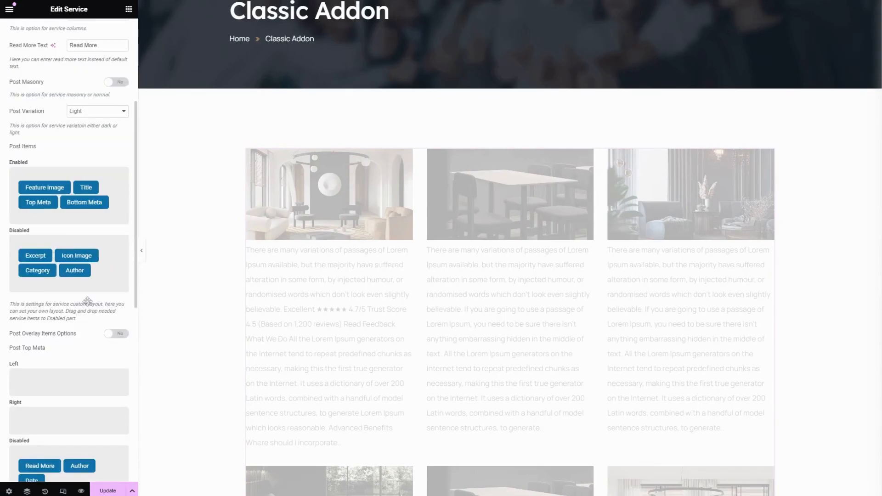
{"action": "scroll", "coordinate": [87, 301], "scroll_direction": "down", "scroll_amount": 1}
{"action": "scroll", "coordinate": [88, 303], "scroll_direction": "down", "scroll_amount": 2}
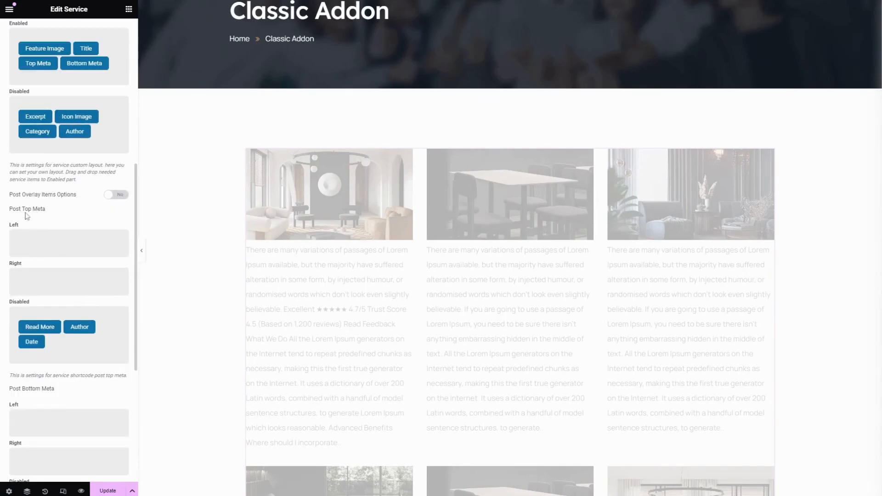
{"action": "left_click", "coordinate": [111, 198]}
{"action": "left_click", "coordinate": [110, 198]}
{"action": "left_click", "coordinate": [111, 196]}
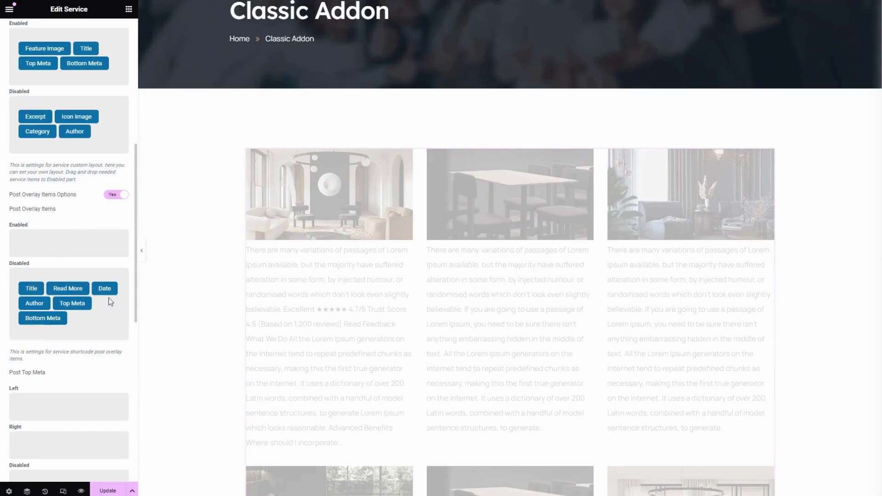
{"action": "left_click_drag", "start_coordinate": [105, 289], "coordinate": [34, 251]}
For the post top meta, place Author on the left side and Date on the right side.
{"action": "scroll", "coordinate": [35, 253], "scroll_direction": "down", "scroll_amount": 3}
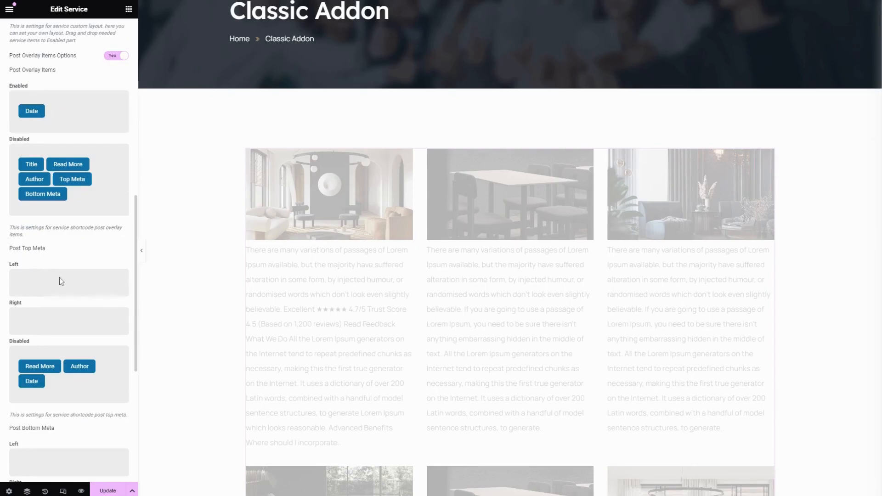
{"action": "scroll", "coordinate": [57, 277], "scroll_direction": "down", "scroll_amount": 2}
{"action": "left_click_drag", "start_coordinate": [80, 274], "coordinate": [41, 199]}
{"action": "left_click_drag", "start_coordinate": [70, 285], "coordinate": [51, 244]}
For the post bottom meta, place Read More on the left side.
{"action": "scroll", "coordinate": [61, 236], "scroll_direction": "down", "scroll_amount": 3}
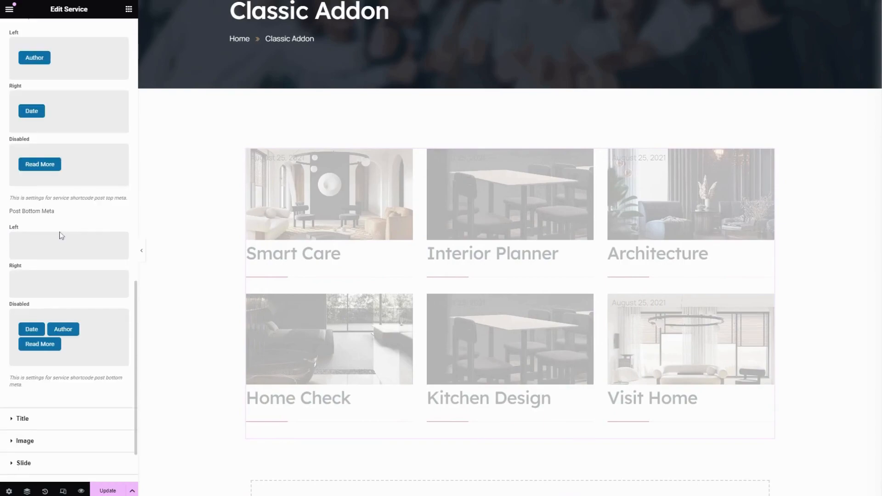
{"action": "scroll", "coordinate": [62, 236], "scroll_direction": "down", "scroll_amount": 1}
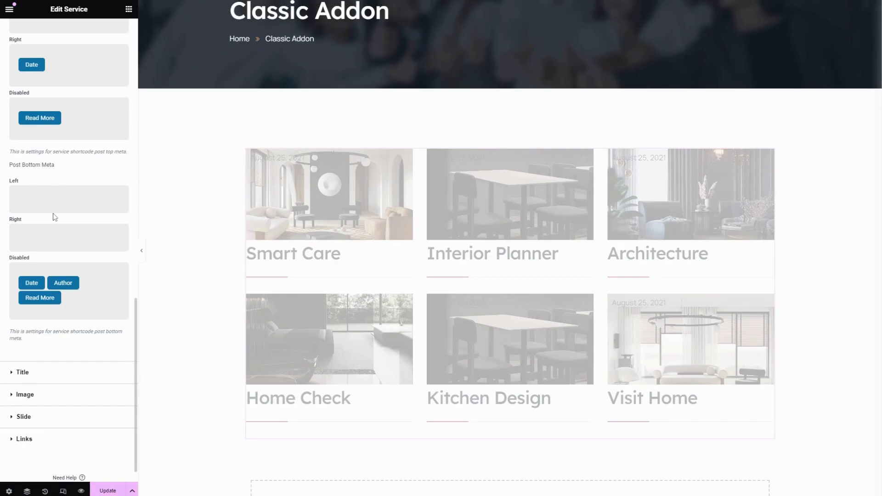
{"action": "left_click_drag", "start_coordinate": [40, 298], "coordinate": [56, 211]}
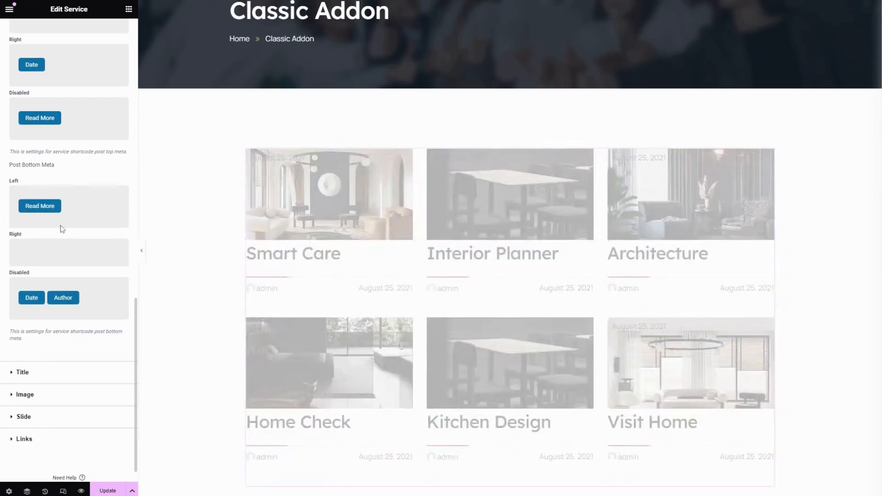
Set the Post Heading Tag of the service titles to h4.
{"action": "scroll", "coordinate": [69, 239], "scroll_direction": "down", "scroll_amount": 1}
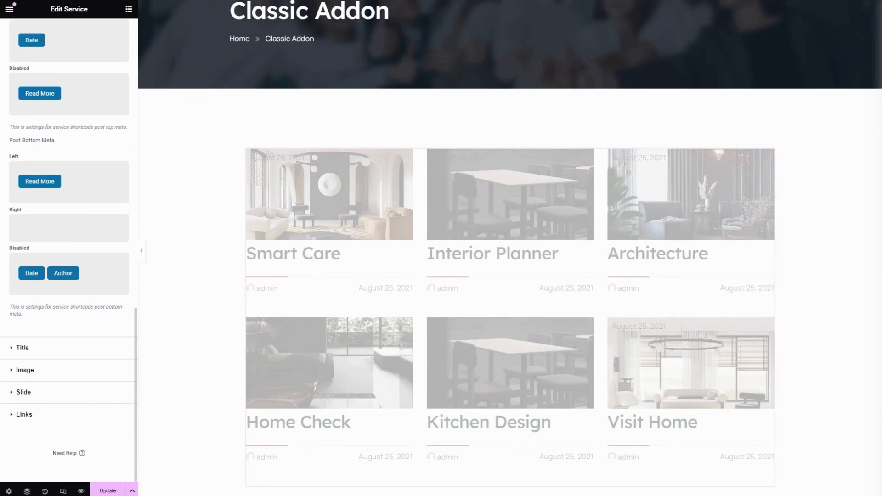
{"action": "left_click", "coordinate": [54, 350]}
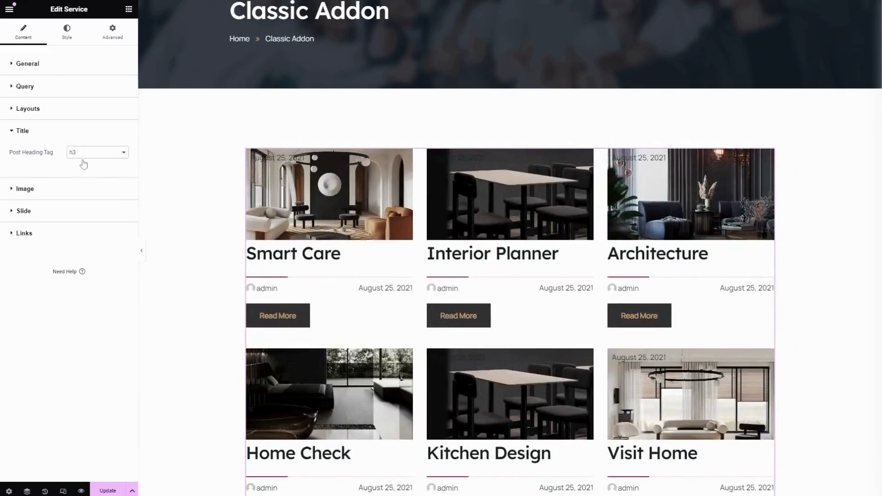
{"action": "left_click", "coordinate": [83, 164]}
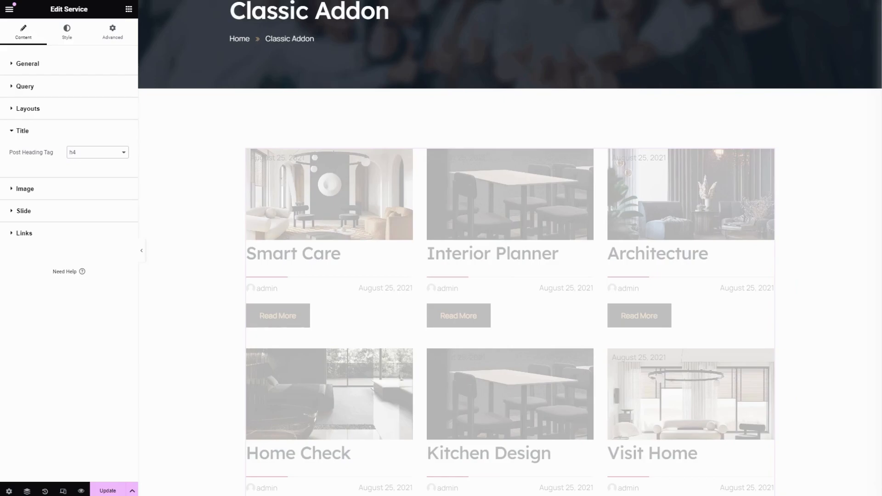
Turn on the Slide Option and set the slider to show 3 items on large devices and 1 on mobile.
{"action": "left_click", "coordinate": [46, 191]}
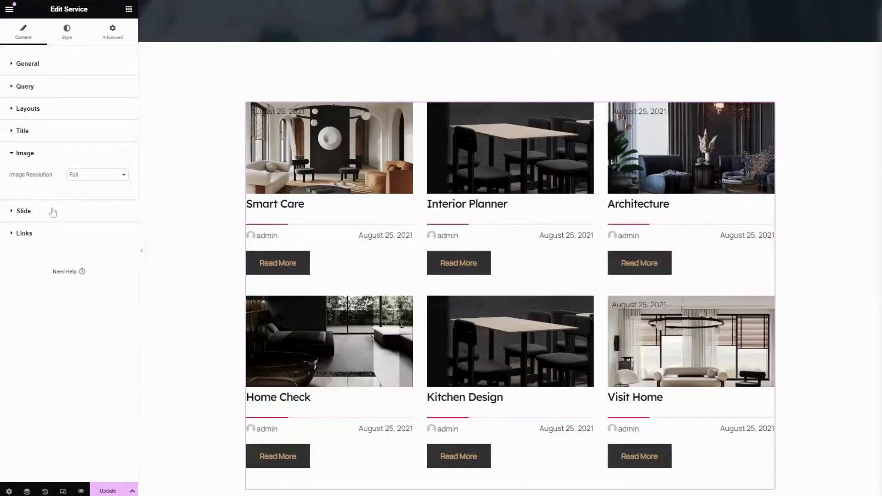
{"action": "left_click", "coordinate": [53, 212]}
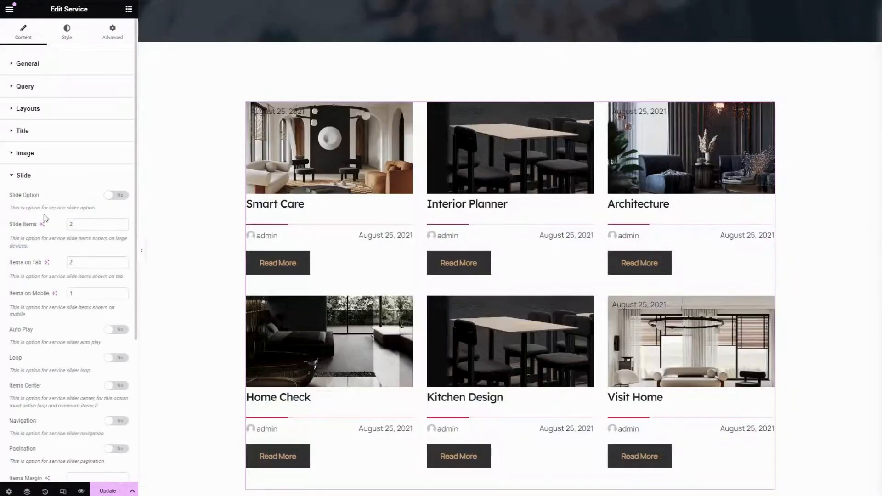
{"action": "left_click", "coordinate": [114, 196]}
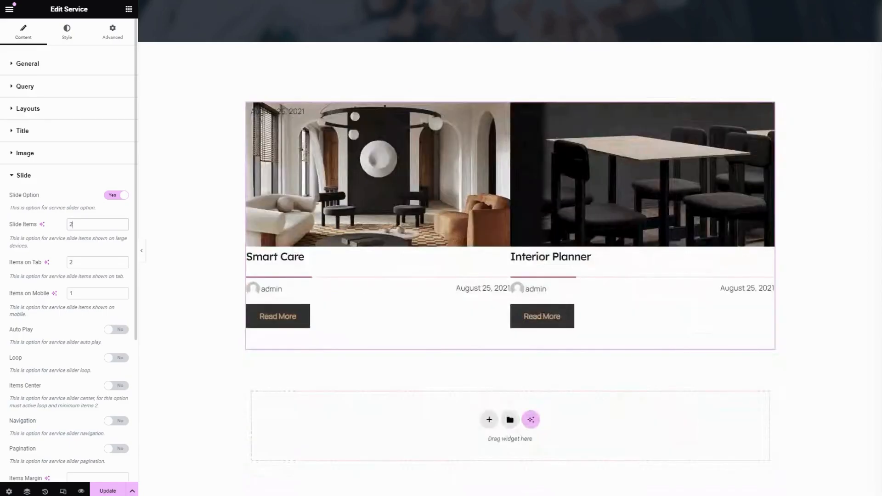
{"action": "left_click_drag", "start_coordinate": [78, 224], "coordinate": [56, 222]}
{"action": "type", "text": "3"}
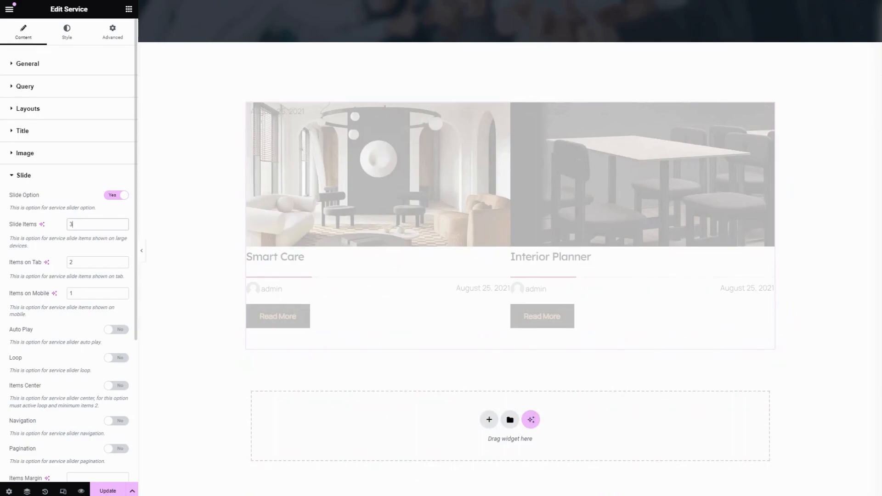
{"action": "left_click_drag", "start_coordinate": [74, 262], "coordinate": [54, 263]}
{"action": "left_click_drag", "start_coordinate": [74, 294], "coordinate": [51, 293]}
{"action": "type", "text": "1"}
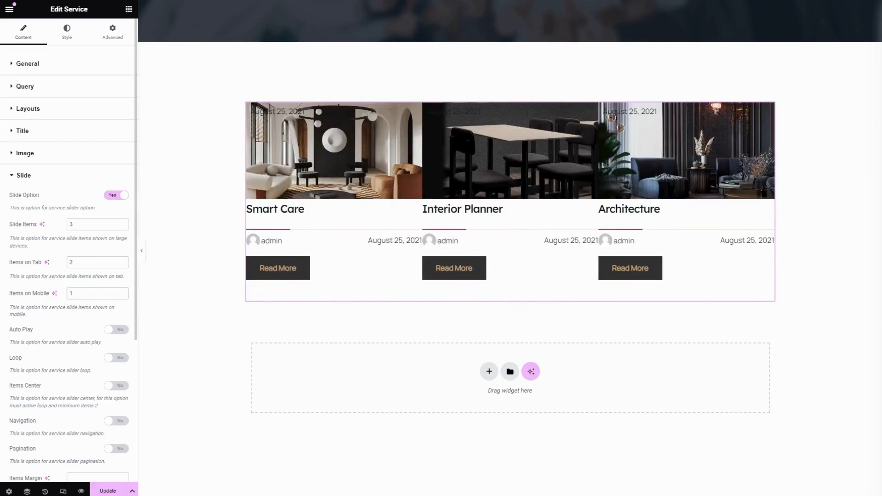
{"action": "left_click_drag", "start_coordinate": [75, 294], "coordinate": [27, 298]}
{"action": "left_click", "coordinate": [49, 319]}
Turn on Auto Play, Loop, Items Center, Navigation and Pagination for the service slider.
{"action": "scroll", "coordinate": [49, 320], "scroll_direction": "down", "scroll_amount": 3}
{"action": "left_click", "coordinate": [117, 192]}
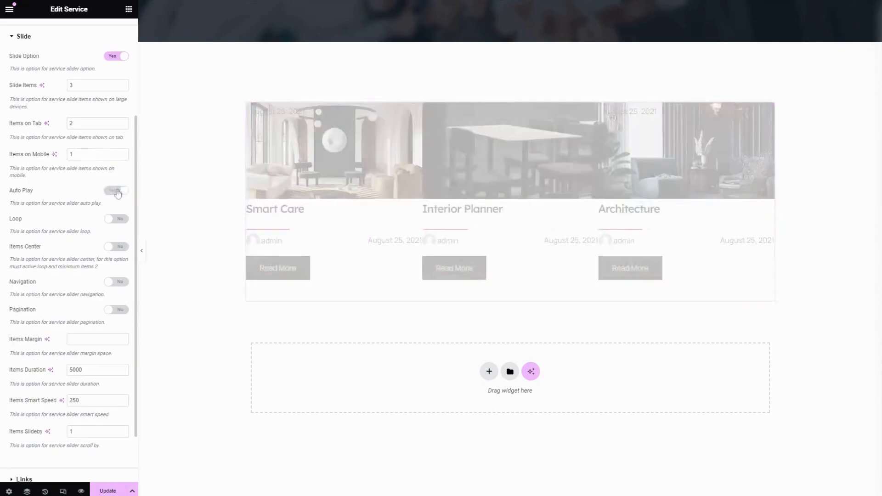
{"action": "left_click", "coordinate": [113, 219]}
{"action": "left_click", "coordinate": [118, 248]}
{"action": "left_click", "coordinate": [121, 283]}
{"action": "left_click", "coordinate": [120, 308]}
{"action": "left_click", "coordinate": [119, 311]}
{"action": "left_click", "coordinate": [120, 310]}
Set the slider's Items Margin to 30px.
{"action": "scroll", "coordinate": [94, 269], "scroll_direction": "down", "scroll_amount": 2}
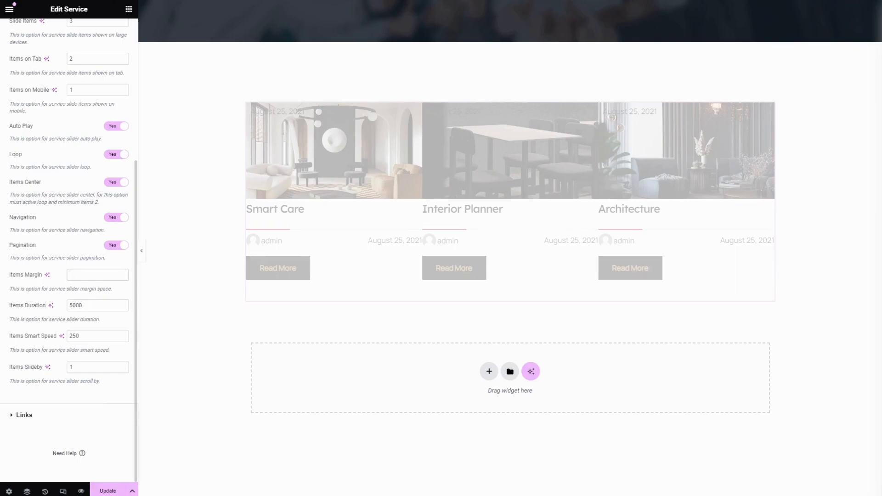
{"action": "type", "text": "10"}
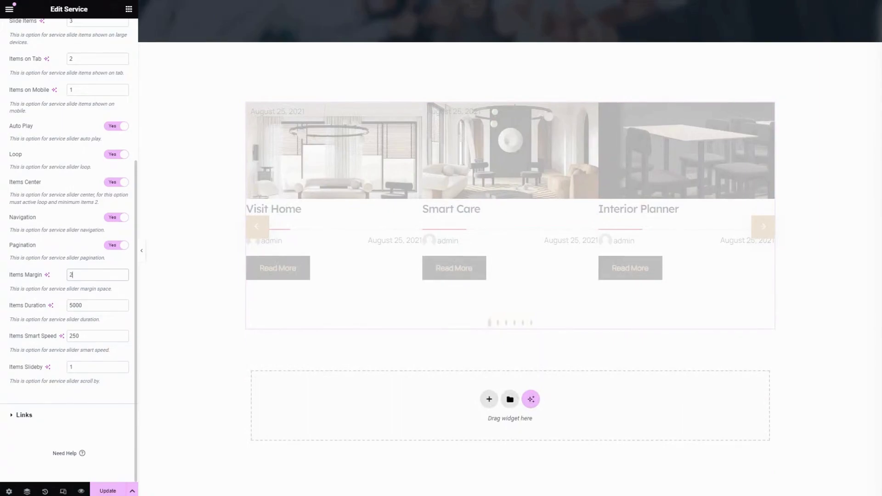
{"action": "key", "text": "BackSpace"}
{"action": "key", "text": "BackSpace"}
{"action": "type", "text": "30"}
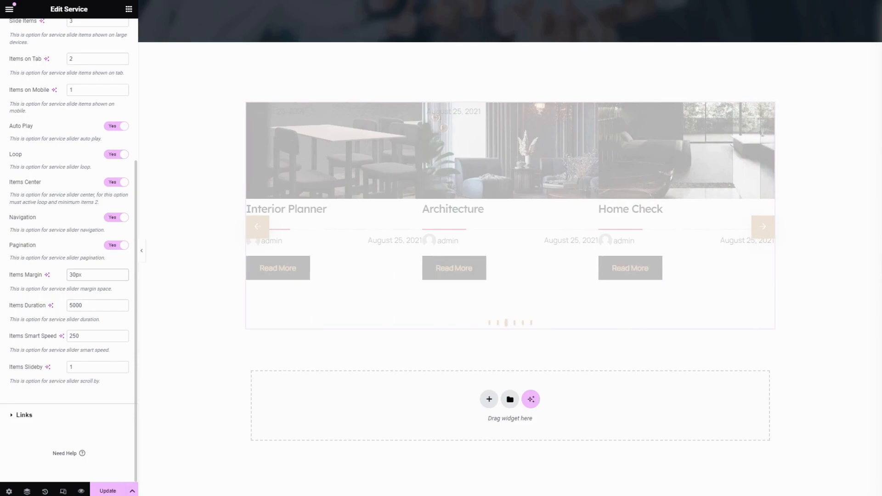
Turn off the slider's Navigation and set Items Slideby to 2.
{"action": "left_click_drag", "start_coordinate": [83, 305], "coordinate": [61, 305]}
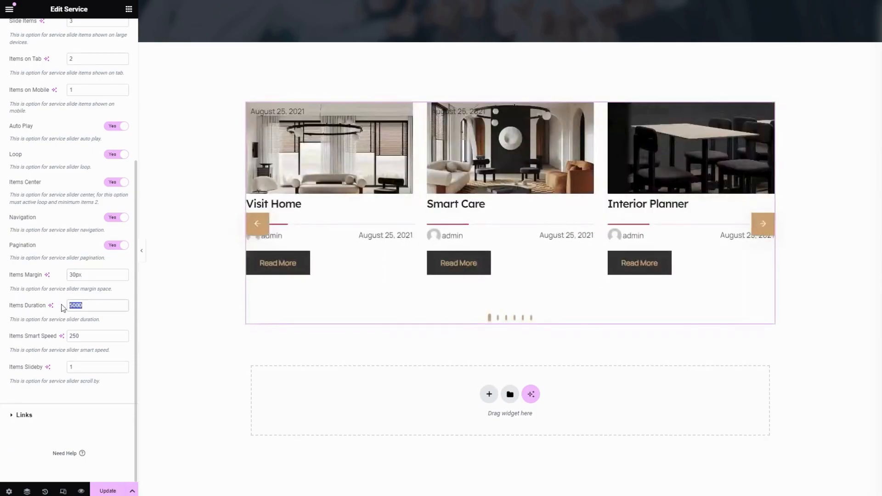
{"action": "left_click", "coordinate": [83, 306]}
{"action": "double_click", "coordinate": [79, 305]}
{"action": "left_click", "coordinate": [83, 306]}
{"action": "double_click", "coordinate": [67, 339]}
{"action": "left_click", "coordinate": [82, 336]}
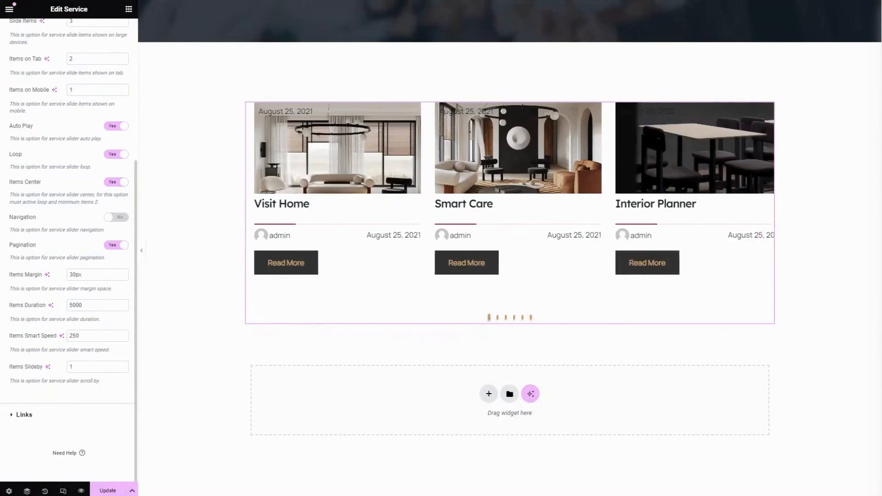
{"action": "left_click_drag", "start_coordinate": [78, 367], "coordinate": [58, 367]}
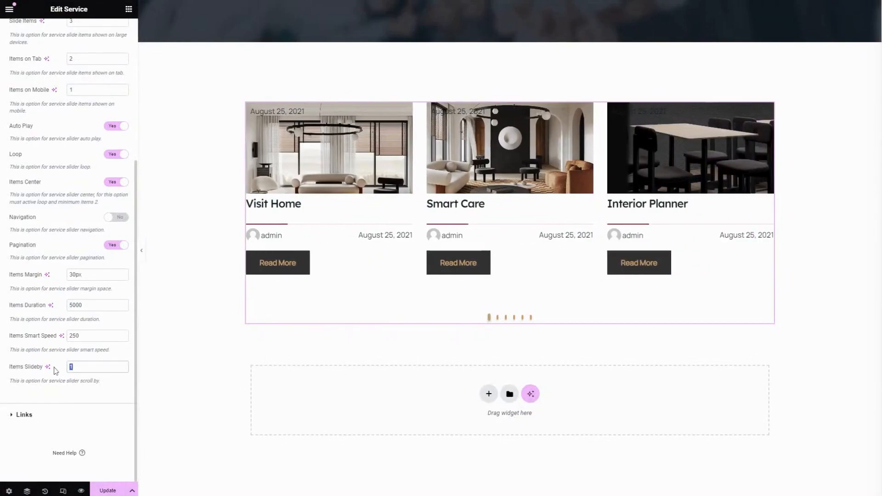
{"action": "type", "text": "2"}
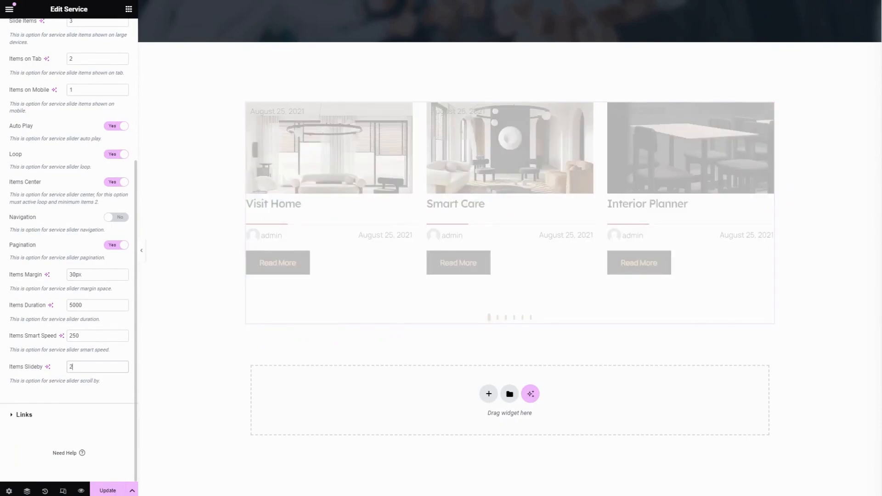
Turn on Target Blank and No Follow for the Image, Title and Read More links.
{"action": "left_click", "coordinate": [44, 414]}
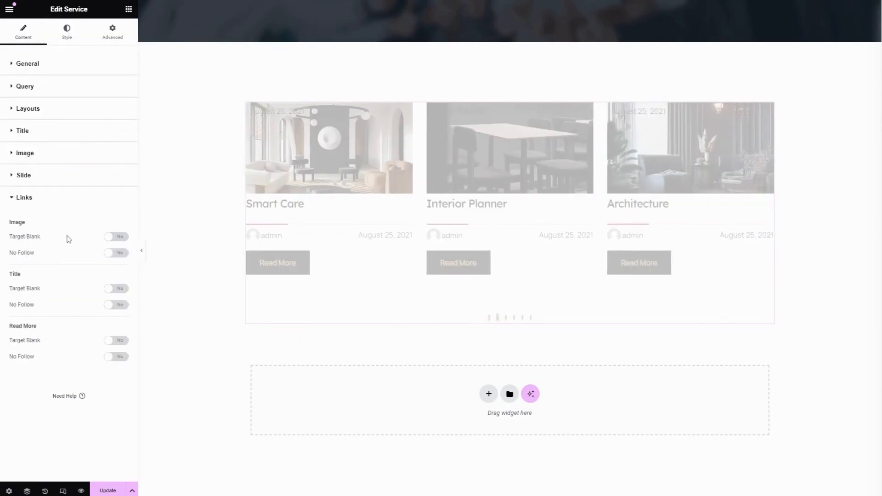
{"action": "left_click", "coordinate": [111, 236]}
{"action": "left_click", "coordinate": [118, 254]}
{"action": "left_click", "coordinate": [116, 289]}
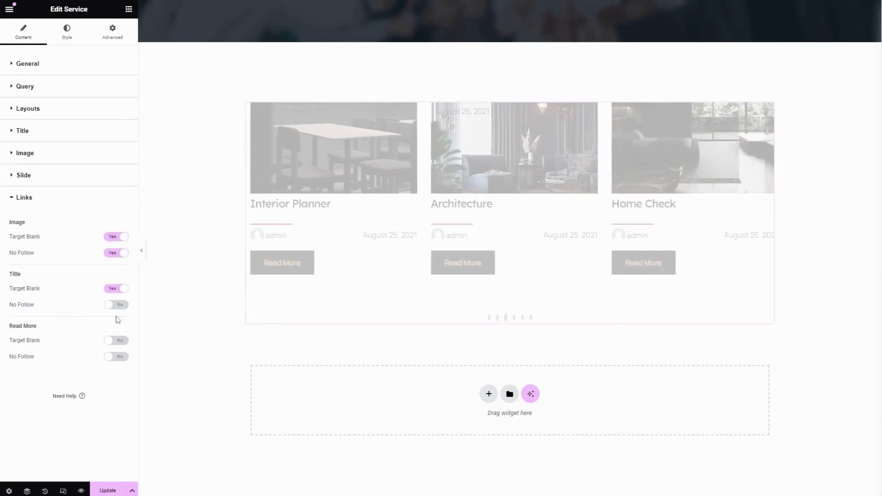
{"action": "left_click", "coordinate": [114, 305]}
{"action": "left_click", "coordinate": [115, 341]}
{"action": "left_click", "coordinate": [116, 358]}
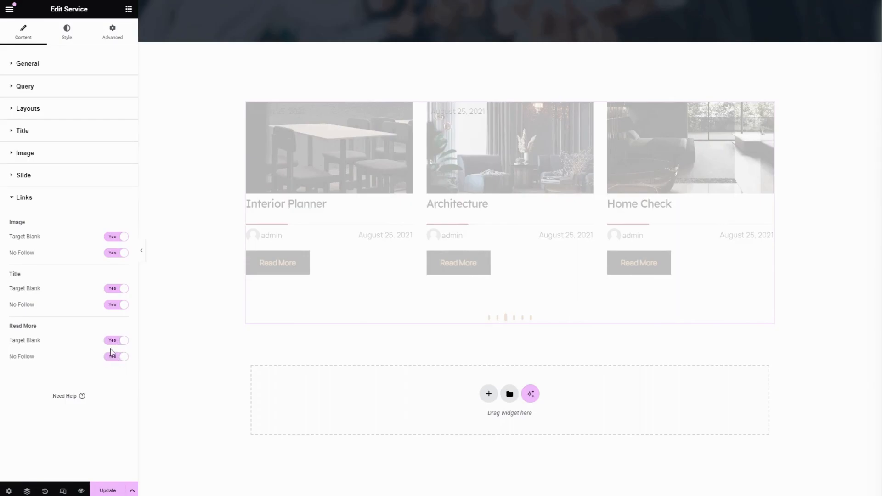
Try the pale green global color as the Post Grid's normal background, and clear it again.
{"action": "left_click", "coordinate": [67, 31]}
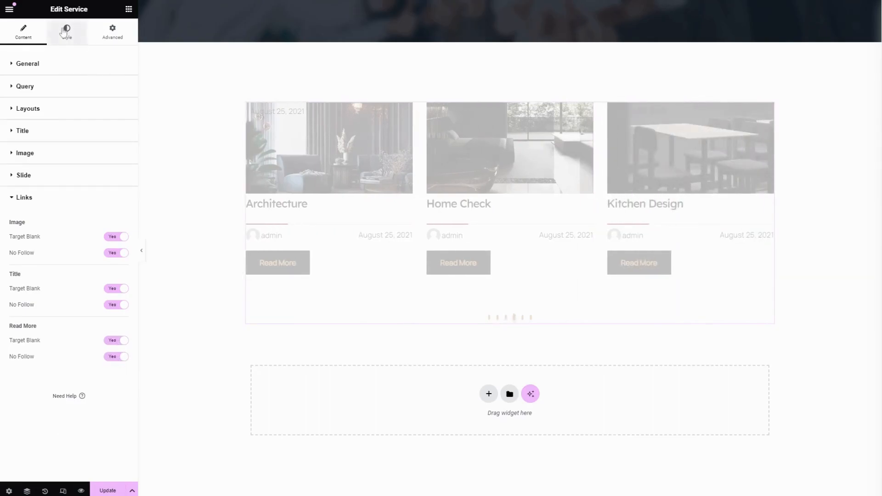
{"action": "left_click", "coordinate": [110, 105]}
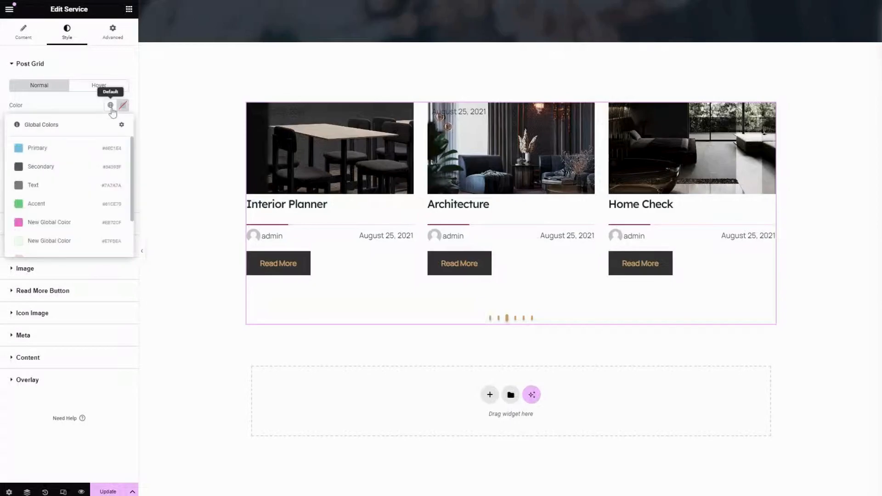
{"action": "left_click", "coordinate": [110, 106]}
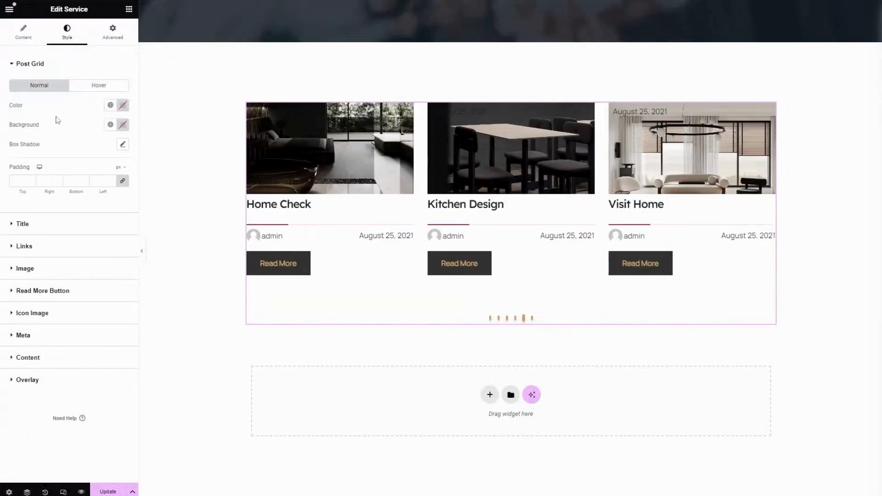
{"action": "left_click", "coordinate": [110, 124]}
{"action": "scroll", "coordinate": [59, 234], "scroll_direction": "down", "scroll_amount": 1}
{"action": "left_click", "coordinate": [54, 209]}
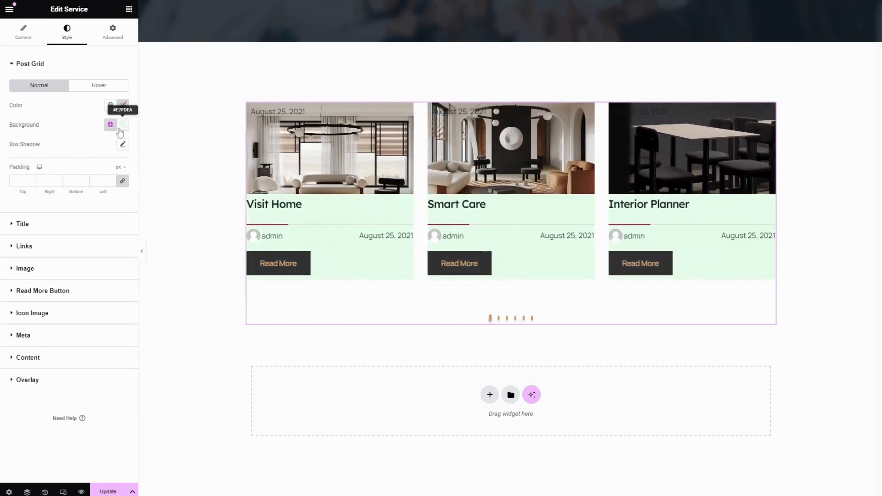
{"action": "left_click", "coordinate": [122, 125]}
{"action": "left_click", "coordinate": [139, 144]}
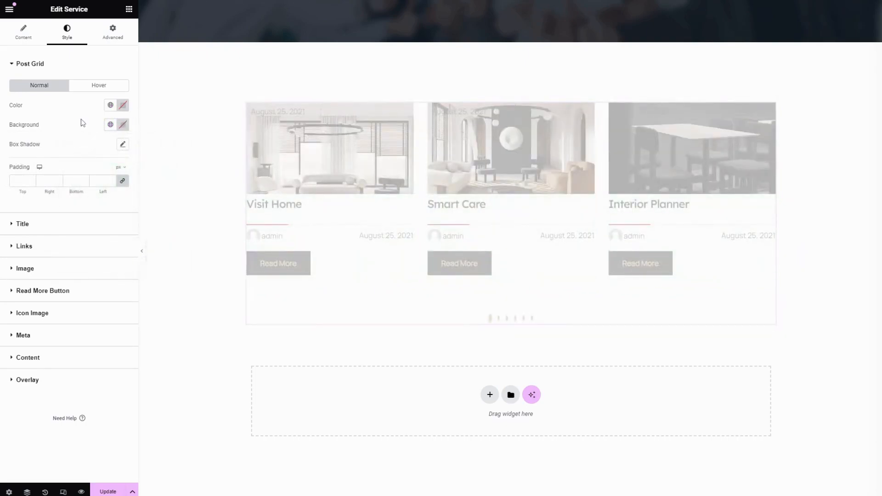
Try a Post Grid box shadow with horizontal 14, vertical -100 and blur 54, and reset it.
{"action": "left_click", "coordinate": [121, 145]}
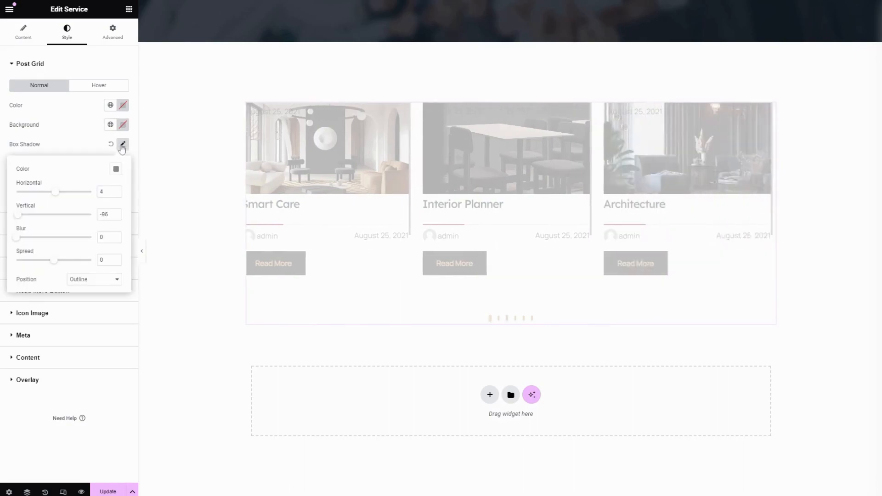
{"action": "mouse_move", "coordinate": [54, 197]}
{"action": "left_mouse_down"}
{"action": "mouse_move", "coordinate": [33, 197]}
{"action": "mouse_move", "coordinate": [59, 201]}
{"action": "left_mouse_up"}
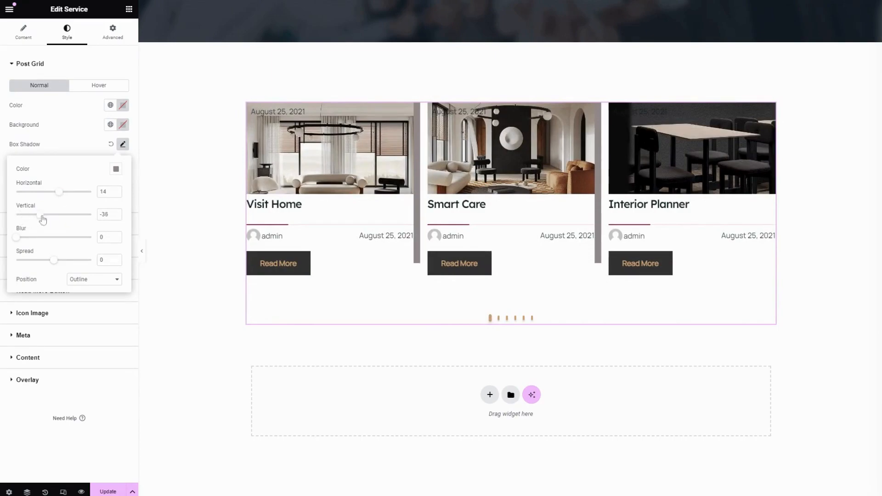
{"action": "left_click_drag", "start_coordinate": [16, 237], "coordinate": [57, 238]}
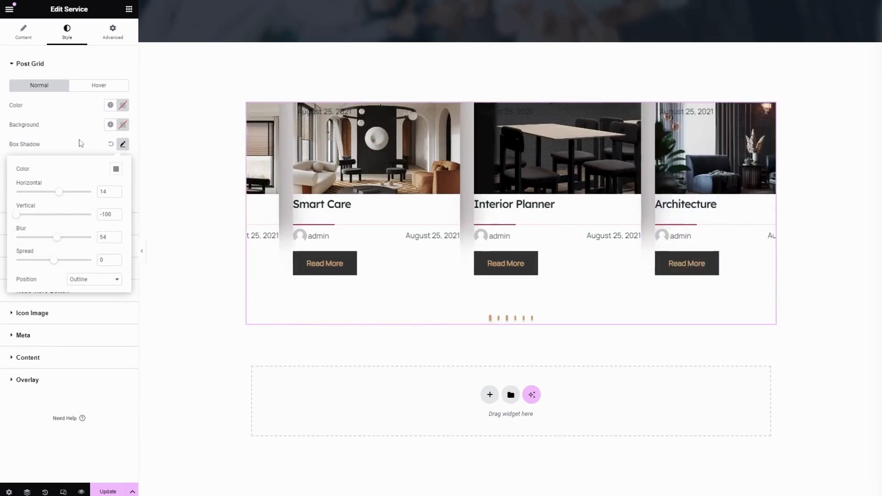
{"action": "left_click", "coordinate": [81, 144]}
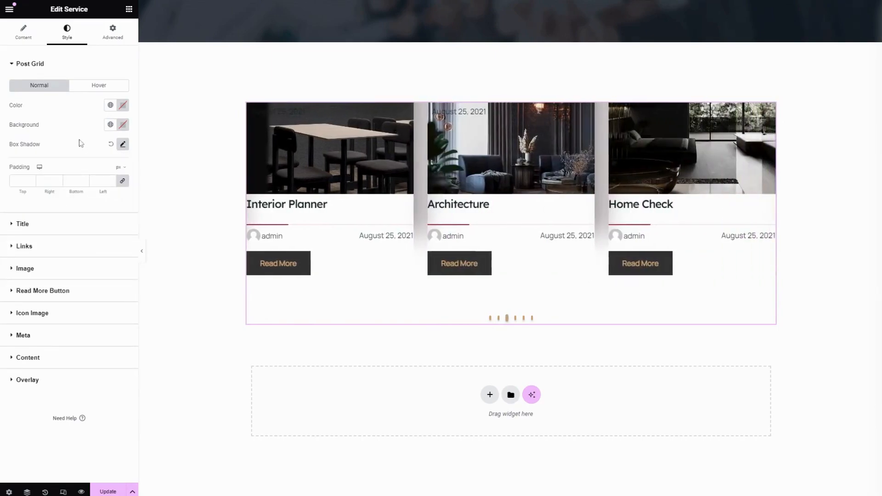
{"action": "left_click", "coordinate": [112, 145]}
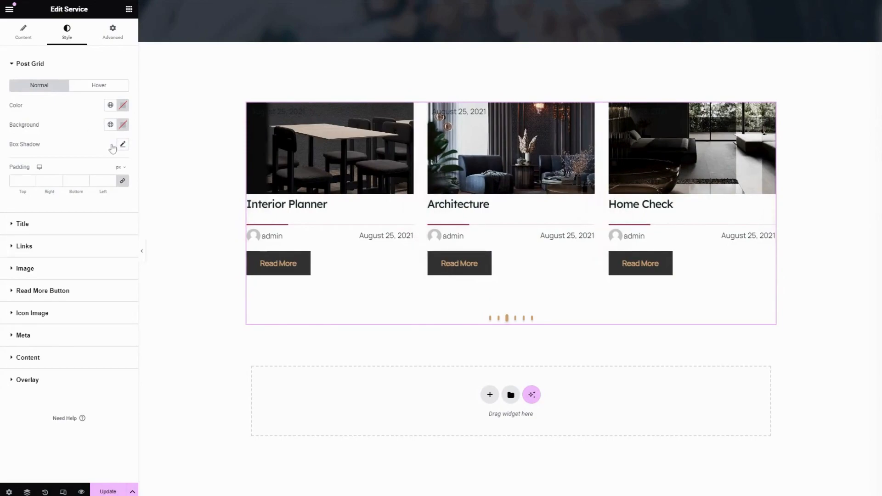
Try a Post Grid padding of 20 px on all sides, and clear the values again.
{"action": "left_click", "coordinate": [31, 182]}
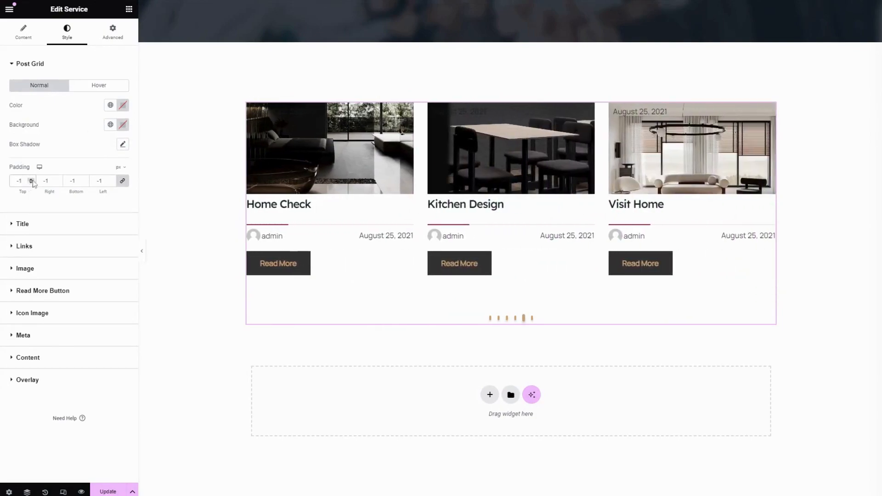
{"action": "left_click_drag", "start_coordinate": [21, 181], "coordinate": [1, 187]}
{"action": "type", "text": "2"}
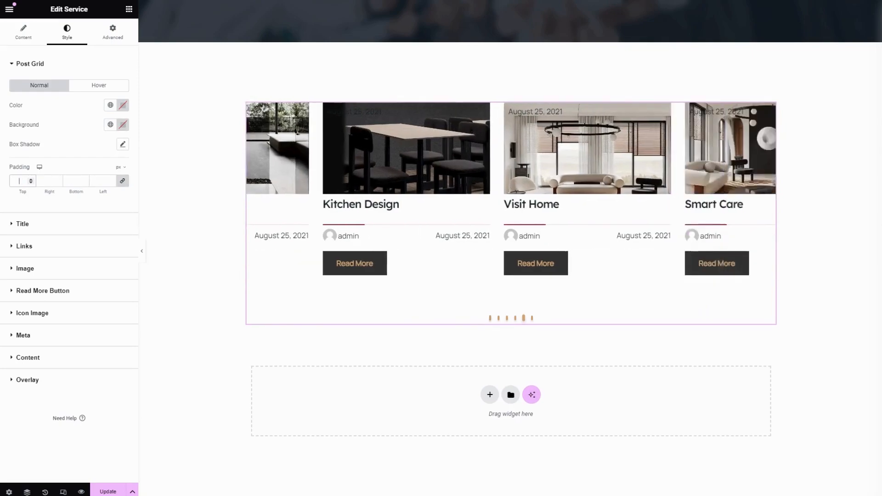
{"action": "type", "text": "0"}
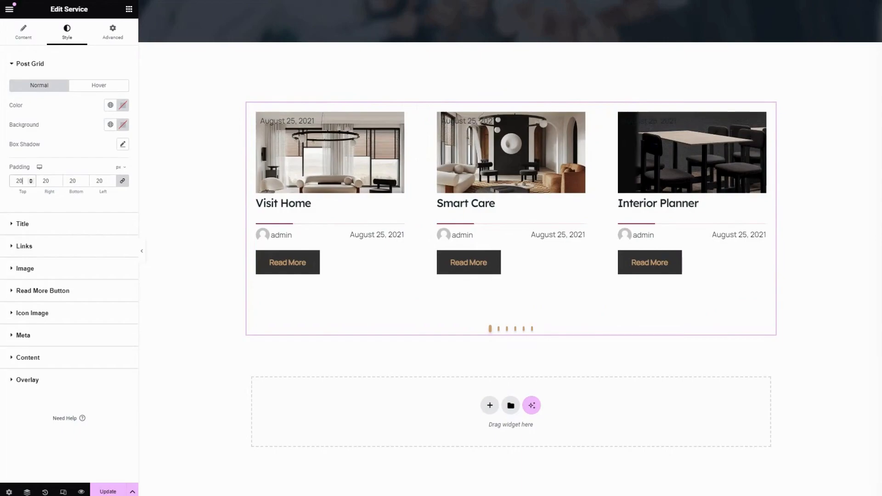
{"action": "left_click_drag", "start_coordinate": [24, 181], "coordinate": [8, 185]}
Try the pale green global color as the Post Grid's hover-state background, and clear it again.
{"action": "left_click", "coordinate": [94, 88]}
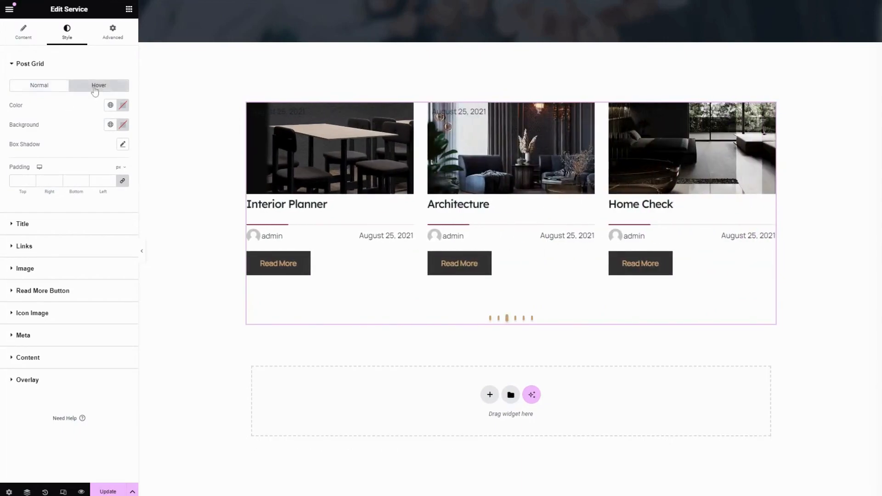
{"action": "left_click", "coordinate": [111, 127]}
{"action": "left_click", "coordinate": [65, 260]}
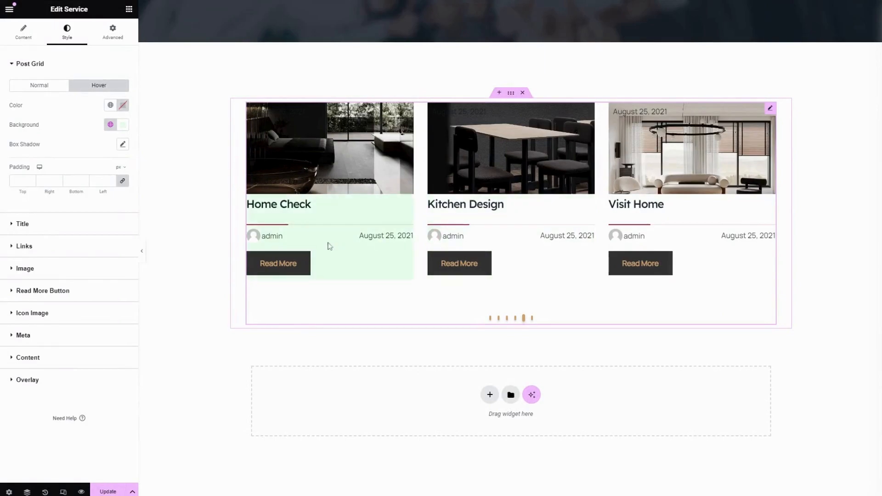
{"action": "left_click", "coordinate": [122, 126]}
{"action": "left_click", "coordinate": [137, 144]}
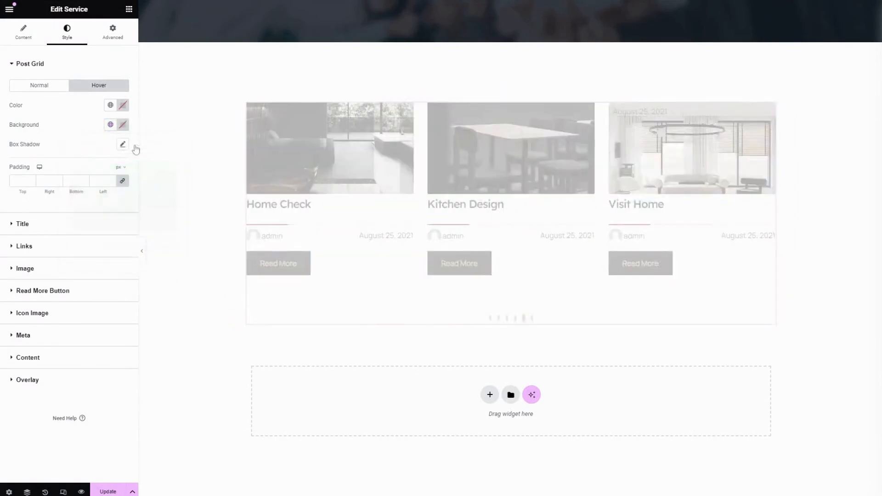
Try the Primary global color for the title's normal state, and set it to a dark gray global color.
{"action": "left_click", "coordinate": [57, 225]}
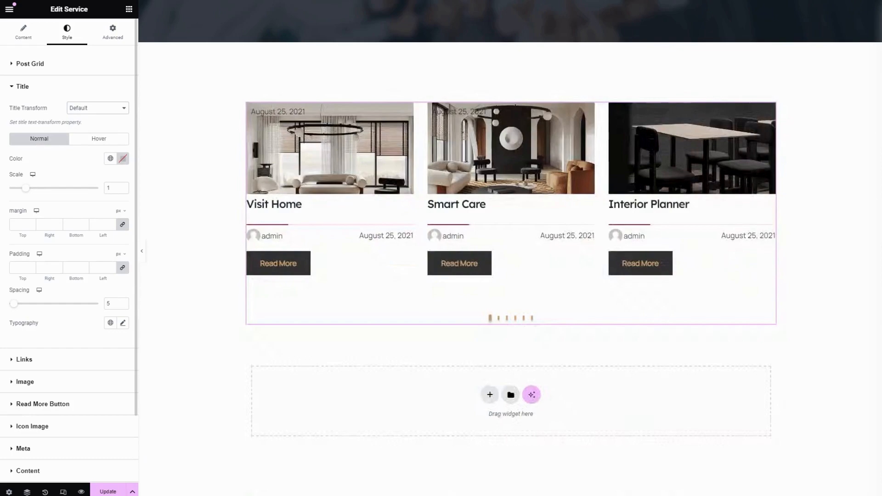
{"action": "left_click", "coordinate": [110, 158]}
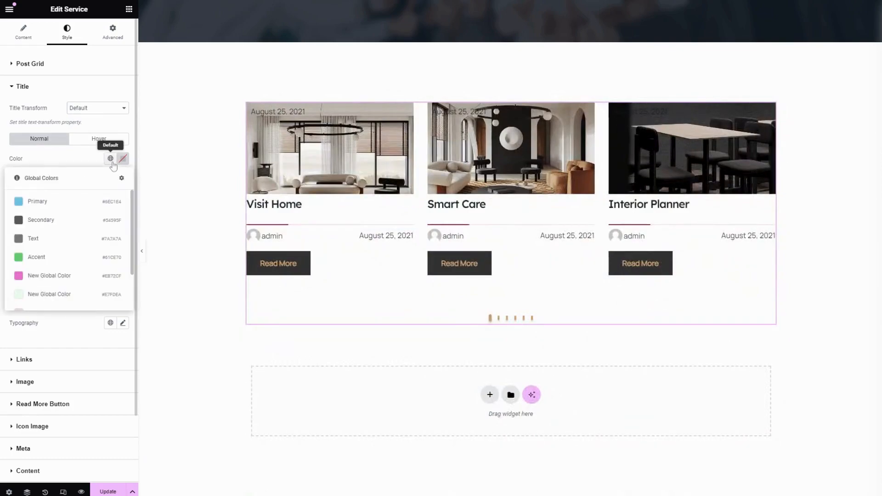
{"action": "left_click", "coordinate": [46, 206]}
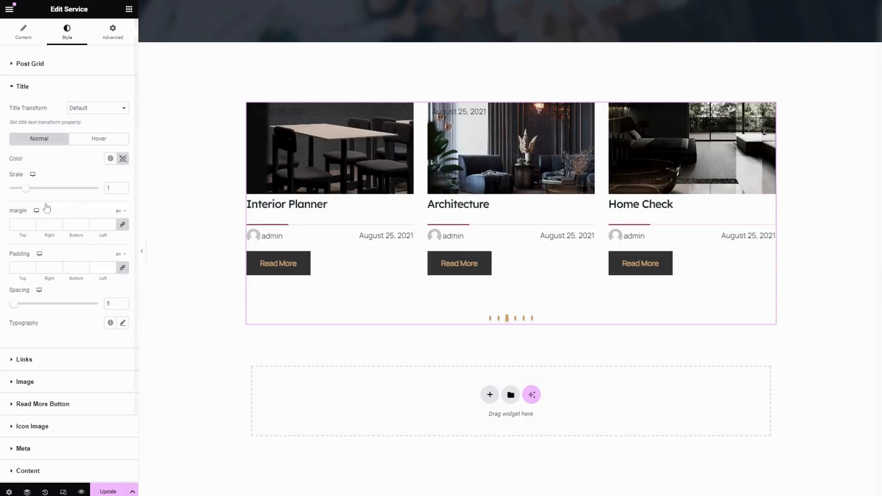
{"action": "left_click", "coordinate": [110, 158]}
{"action": "left_click", "coordinate": [54, 237]}
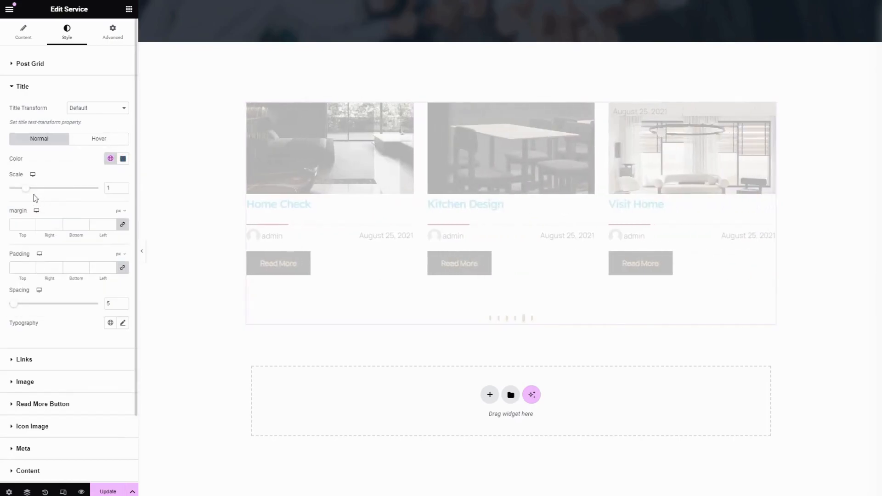
{"action": "mouse_move", "coordinate": [21, 192]}
{"action": "left_mouse_down"}
{"action": "mouse_move", "coordinate": [35, 193]}
{"action": "mouse_move", "coordinate": [27, 193]}
{"action": "left_mouse_up"}
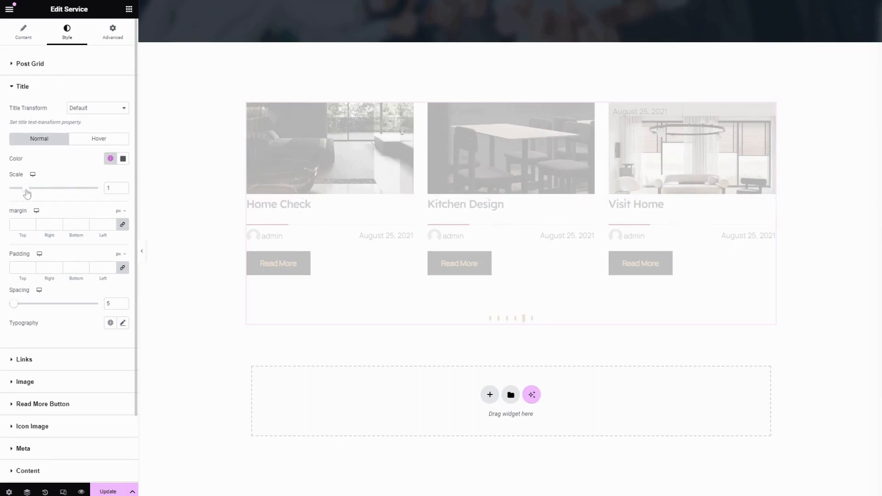
Unlink the title's margin values and set the top margin to 20 px, with the other sides at 0.
{"action": "scroll", "coordinate": [21, 184], "scroll_direction": "down", "scroll_amount": 1}
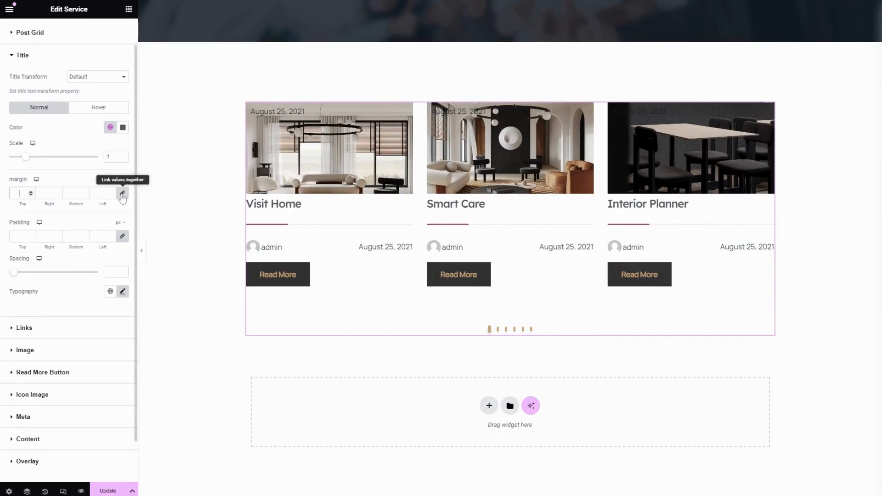
{"action": "left_click", "coordinate": [122, 193]}
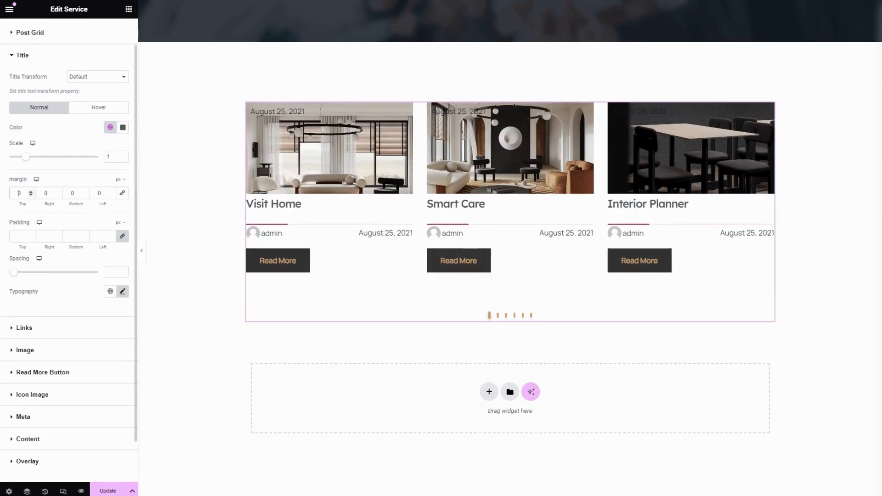
{"action": "type", "text": "2"}
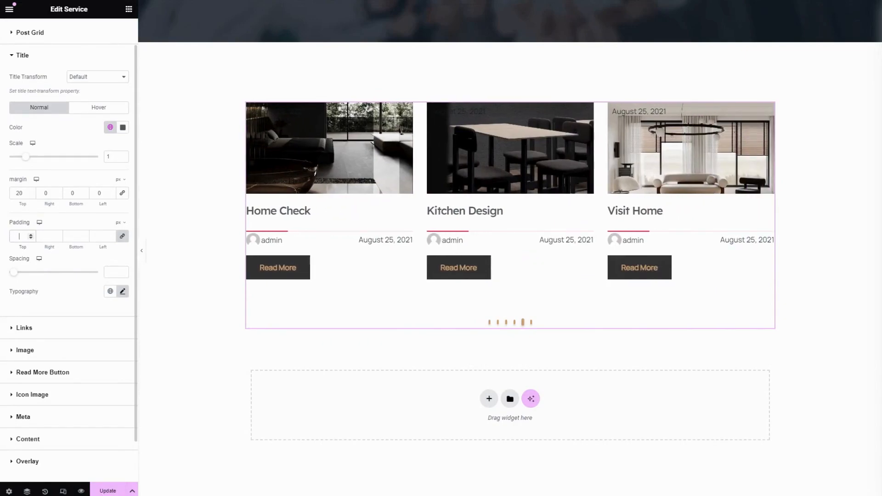
Unlink the title's padding values, set the bottom padding to 15 px, and set the title spacing to 23.
{"action": "left_click", "coordinate": [122, 237]}
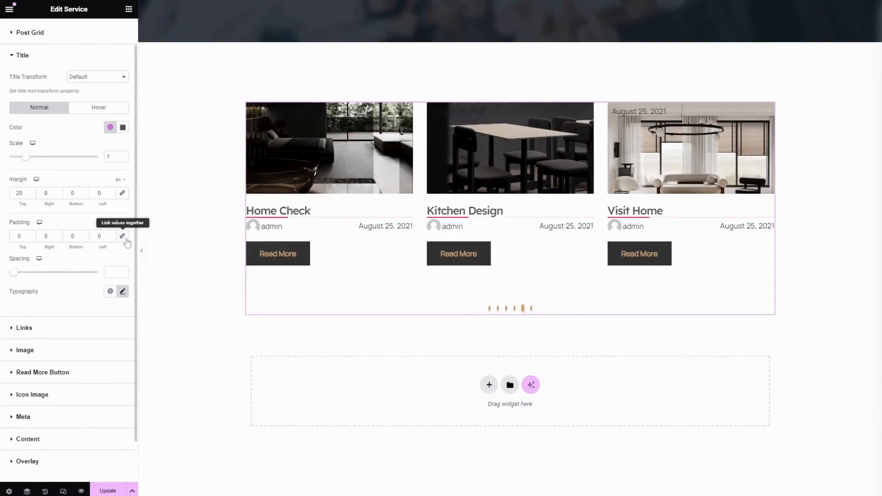
{"action": "double_click", "coordinate": [82, 236]}
{"action": "type", "text": "7"}
{"action": "left_click", "coordinate": [84, 235]}
{"action": "left_click", "coordinate": [84, 236]}
{"action": "left_click", "coordinate": [84, 236]}
{"action": "left_click", "coordinate": [84, 236]}
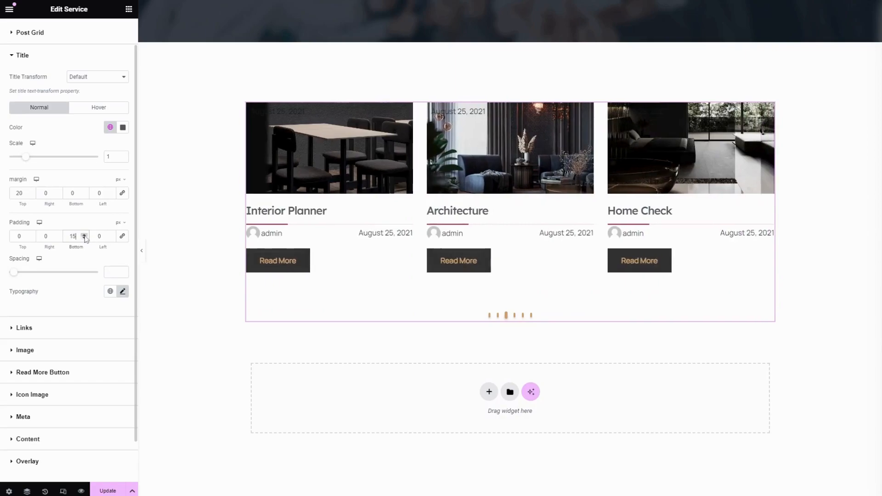
{"action": "mouse_move", "coordinate": [14, 272]}
{"action": "left_mouse_down"}
{"action": "mouse_move", "coordinate": [36, 275]}
{"action": "mouse_move", "coordinate": [31, 267]}
{"action": "left_mouse_up"}
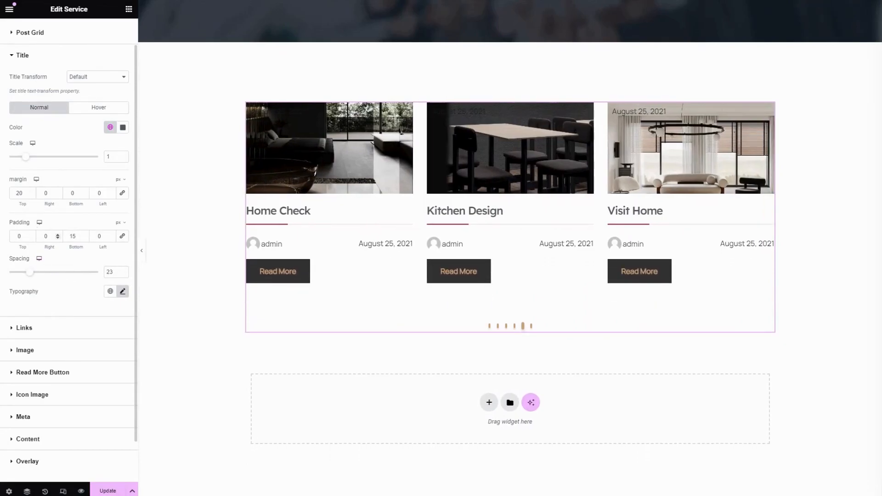
Examine the title's typography options, such as font family, size, weight and letter spacing.
{"action": "scroll", "coordinate": [54, 263], "scroll_direction": "down", "scroll_amount": 1}
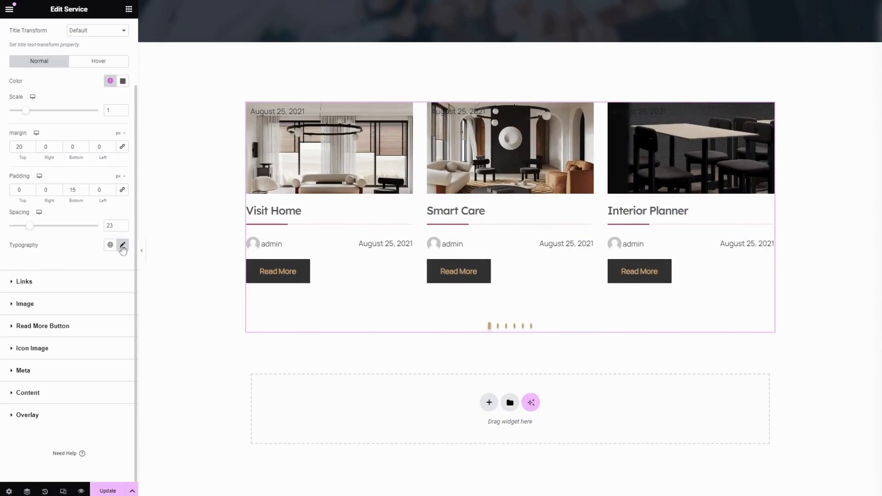
{"action": "left_click", "coordinate": [122, 245]}
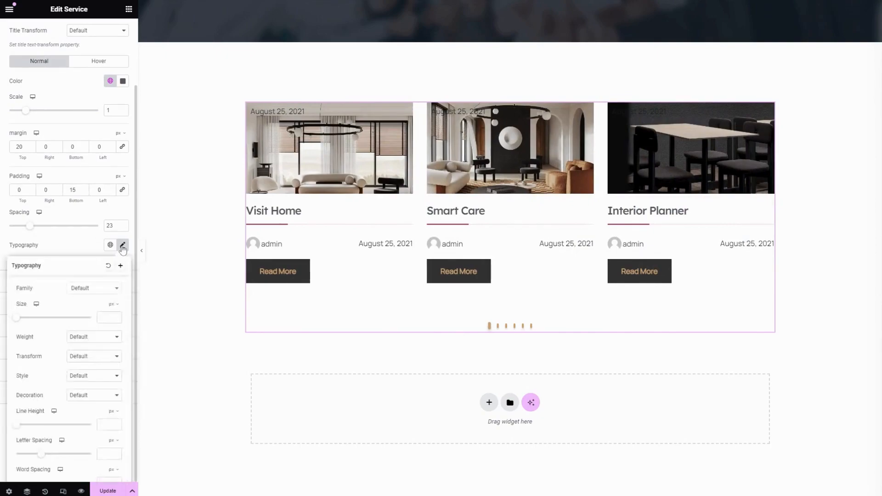
{"action": "left_click", "coordinate": [100, 288]}
{"action": "left_click", "coordinate": [52, 290]}
{"action": "scroll", "coordinate": [47, 354], "scroll_direction": "down", "scroll_amount": 1}
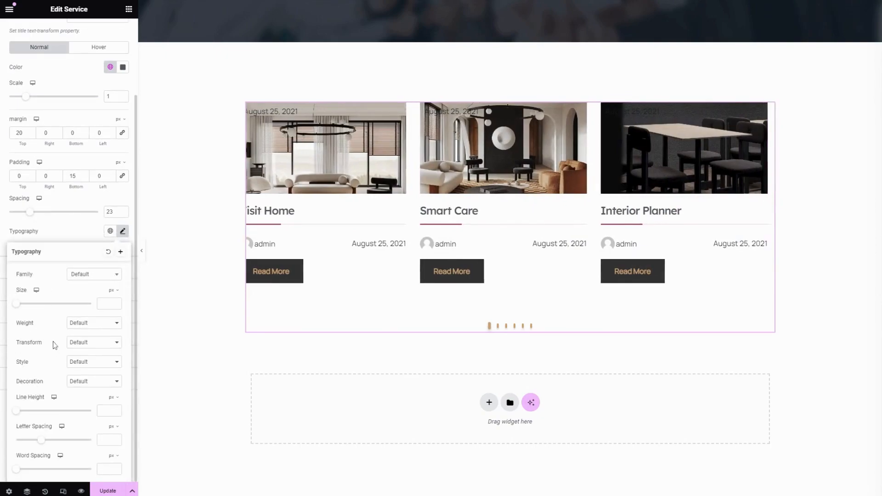
{"action": "left_click", "coordinate": [54, 225]}
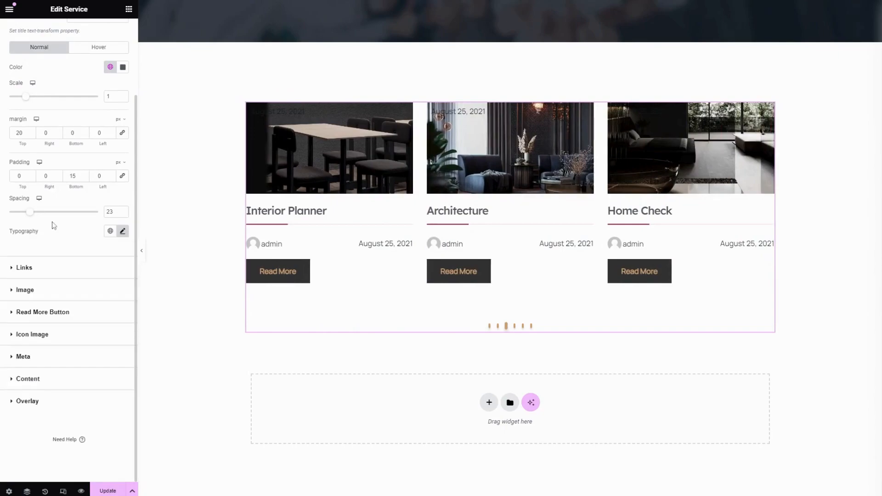
Try the Primary global color on the normal state of the Default Post Links, and clear it again.
{"action": "left_click", "coordinate": [56, 267]}
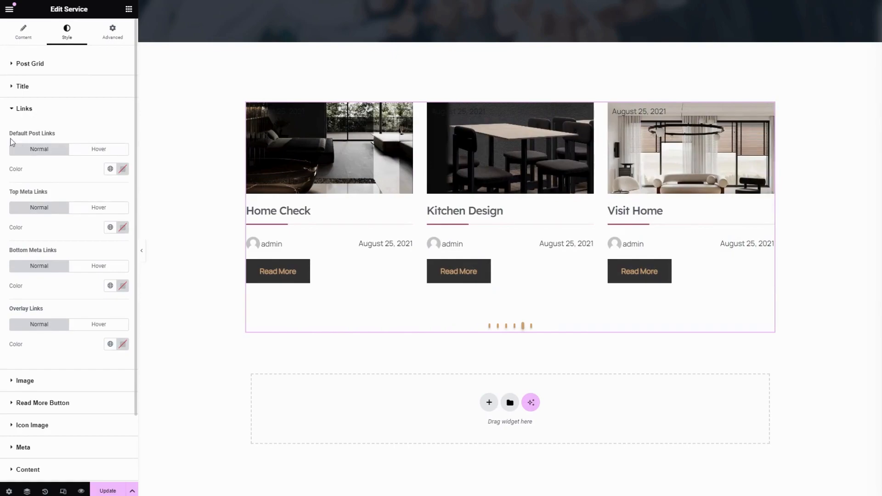
{"action": "left_click", "coordinate": [110, 169]}
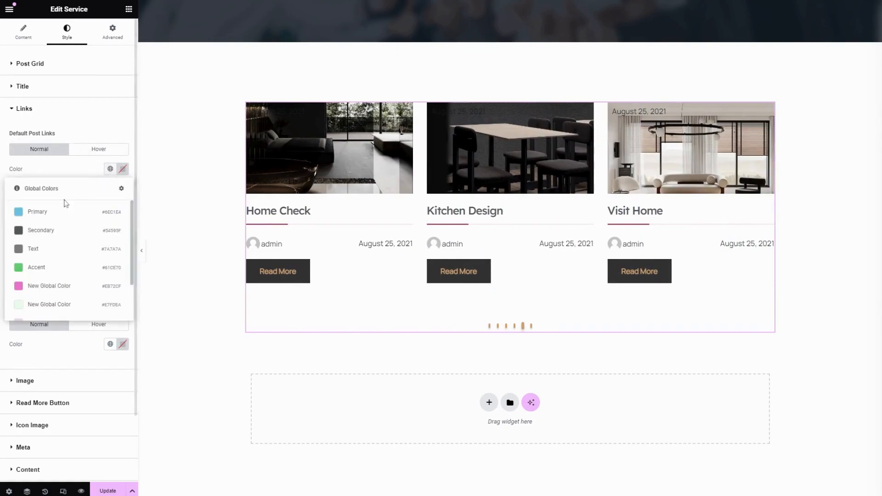
{"action": "left_click", "coordinate": [51, 209]}
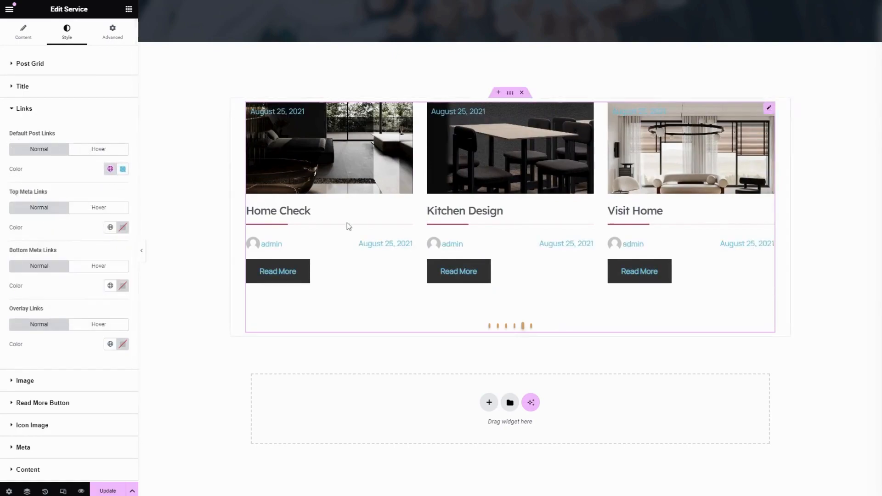
{"action": "left_click", "coordinate": [122, 169]}
{"action": "left_click", "coordinate": [139, 188]}
Set the hover color of the Default Post Links to the Primary global color.
{"action": "left_click", "coordinate": [99, 150]}
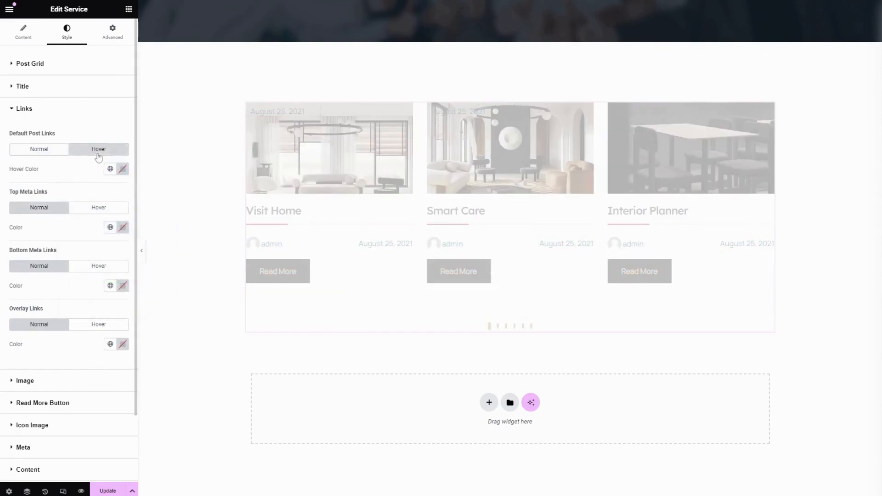
{"action": "left_click", "coordinate": [111, 169]}
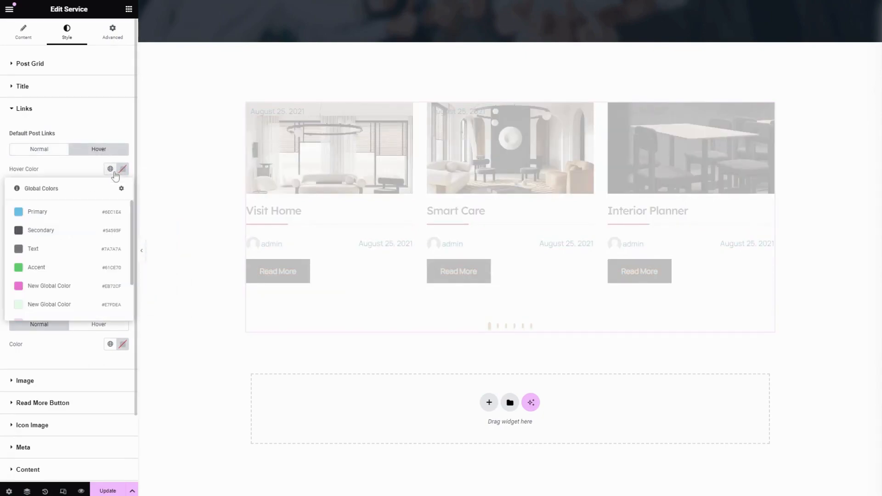
{"action": "left_click", "coordinate": [41, 211]}
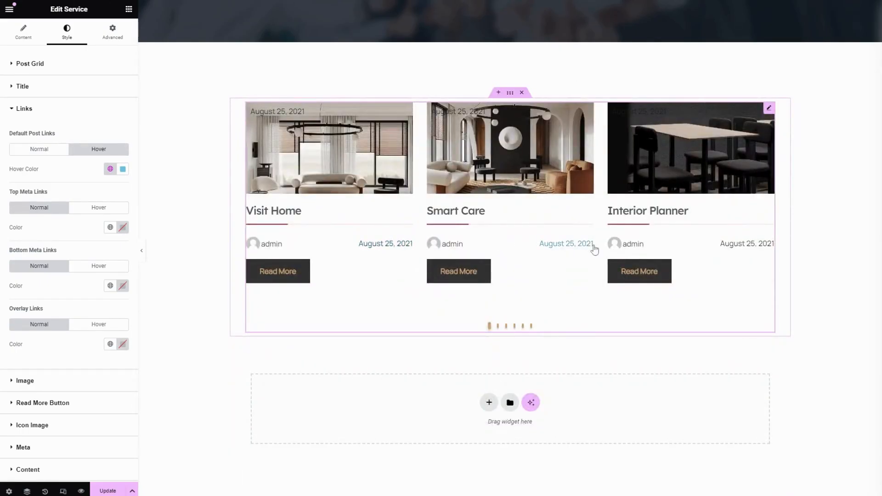
Try the Primary global color on the normal state of the Top Meta Links, and clear it again.
{"action": "scroll", "coordinate": [54, 186], "scroll_direction": "down", "scroll_amount": 2}
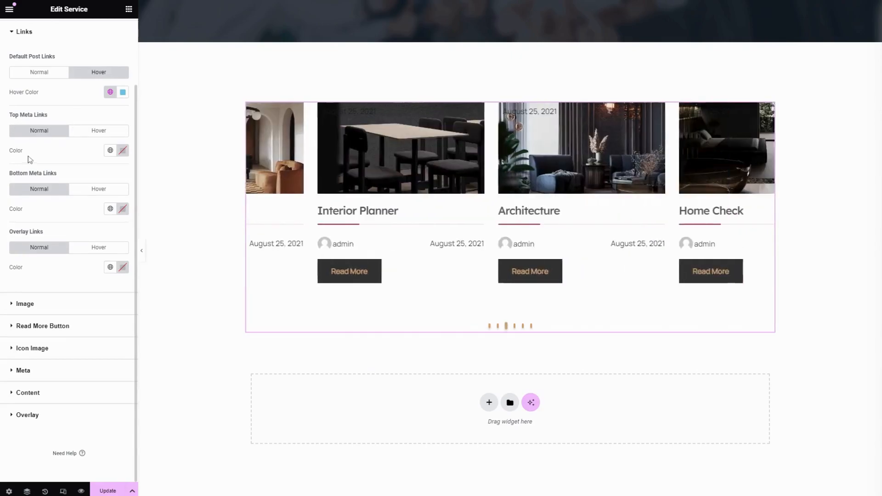
{"action": "left_click", "coordinate": [109, 155]}
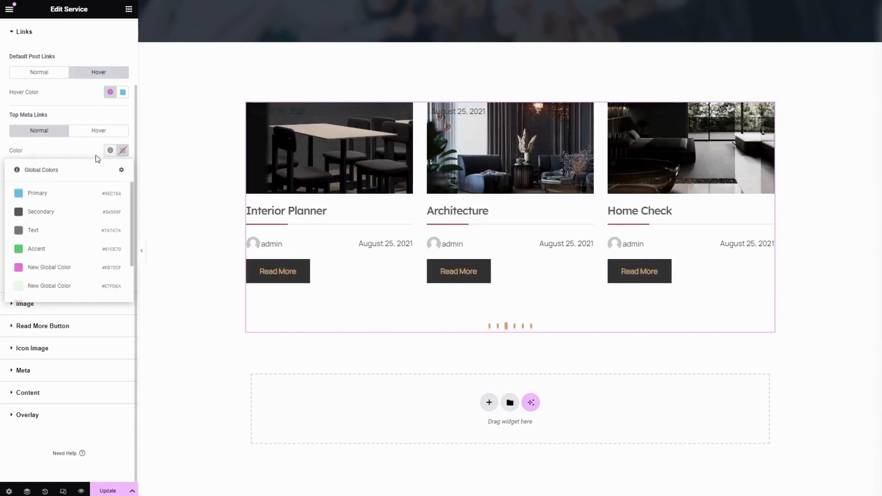
{"action": "left_click", "coordinate": [63, 189]}
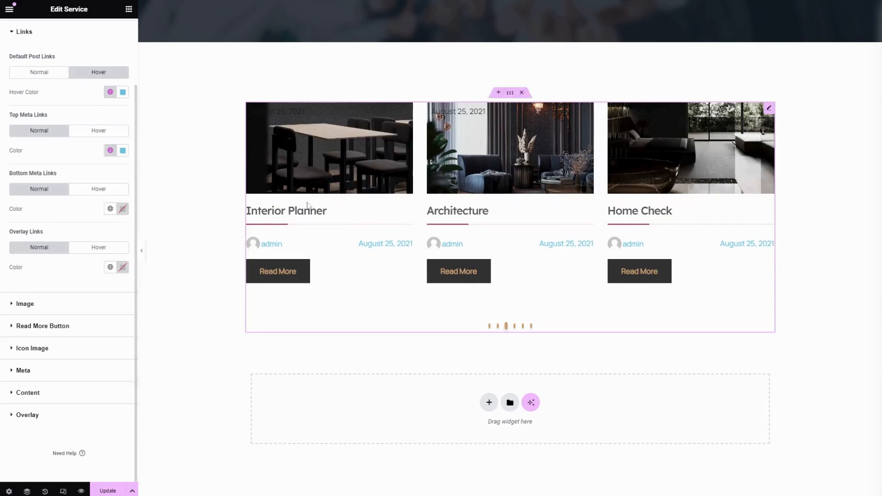
{"action": "left_click", "coordinate": [99, 132]}
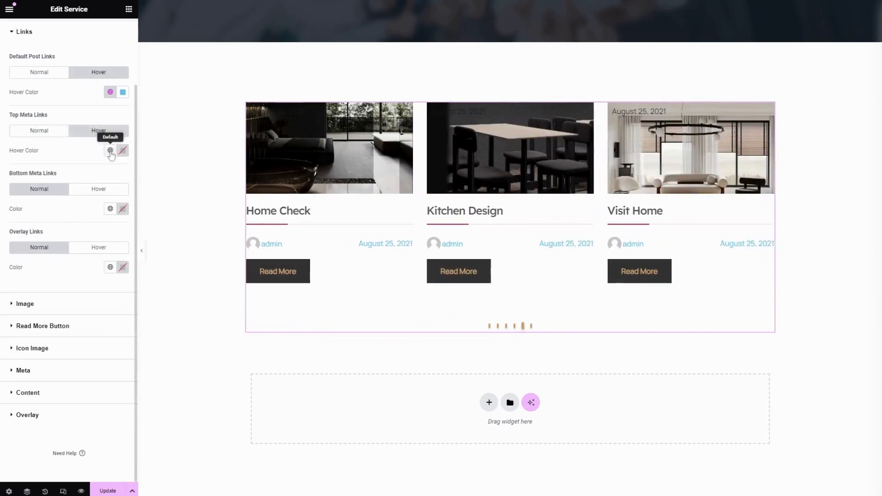
{"action": "left_click", "coordinate": [30, 133]}
{"action": "left_click", "coordinate": [123, 151]}
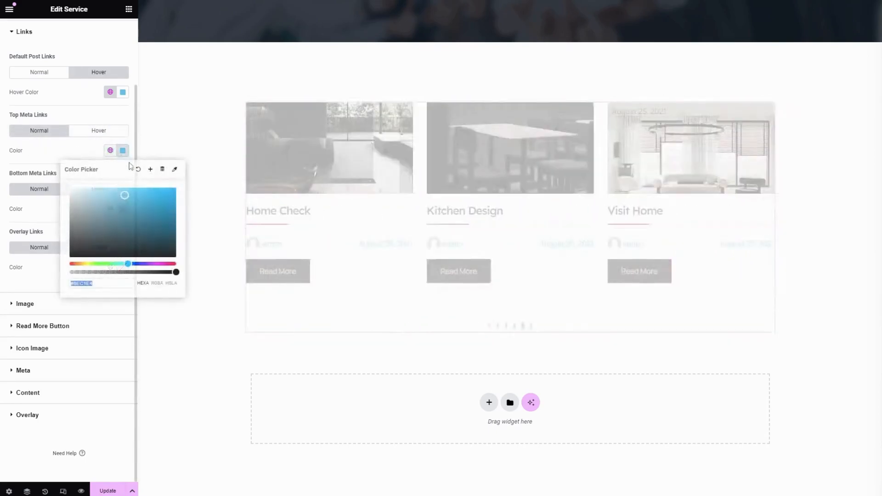
{"action": "left_click", "coordinate": [49, 159]}
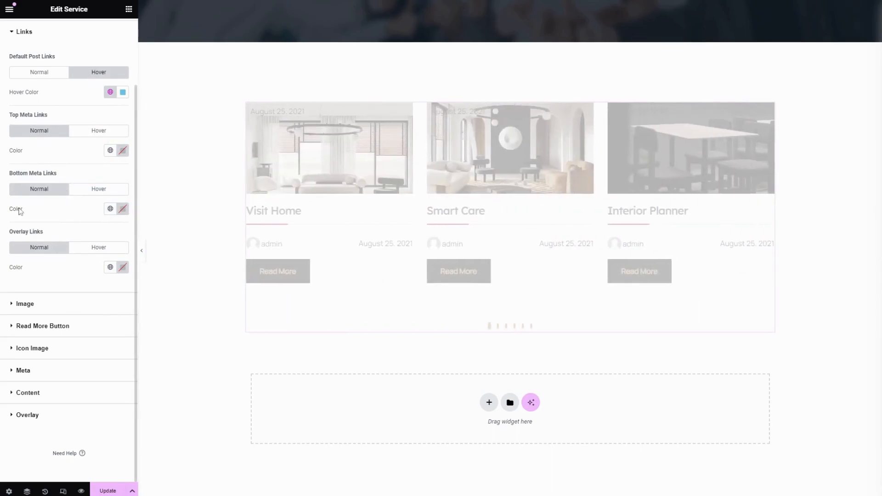
Set the normal color of the Bottom Meta Links to a near-white global color.
{"action": "left_click", "coordinate": [111, 209]}
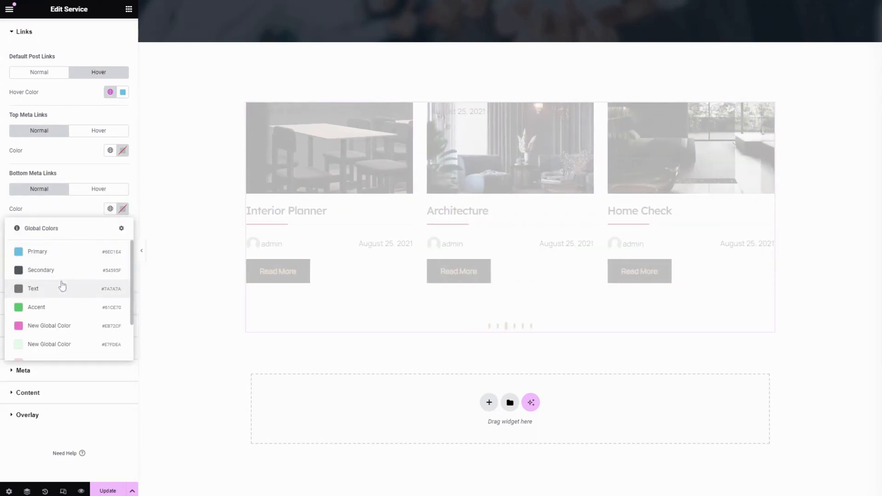
{"action": "scroll", "coordinate": [59, 324], "scroll_direction": "down", "scroll_amount": 2}
{"action": "left_click", "coordinate": [63, 330]}
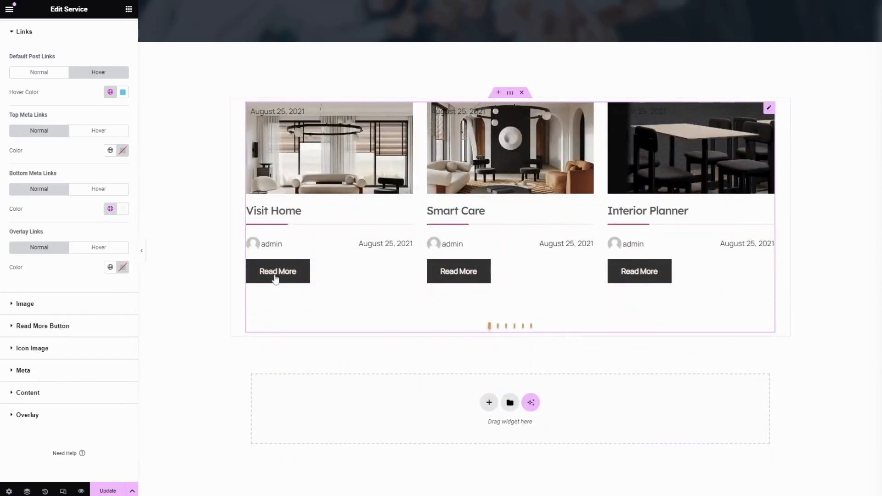
View the global color choices for the Bottom Meta Links' hover state without picking one.
{"action": "left_click", "coordinate": [89, 190]}
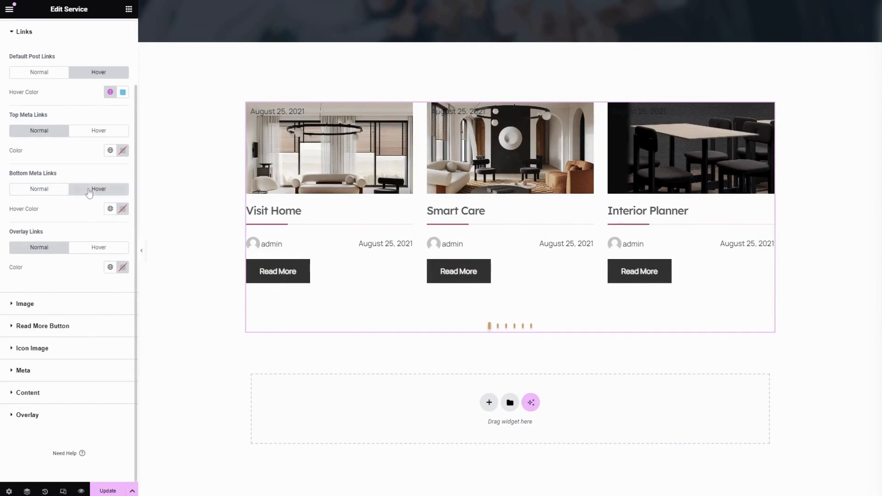
{"action": "left_click", "coordinate": [110, 208]}
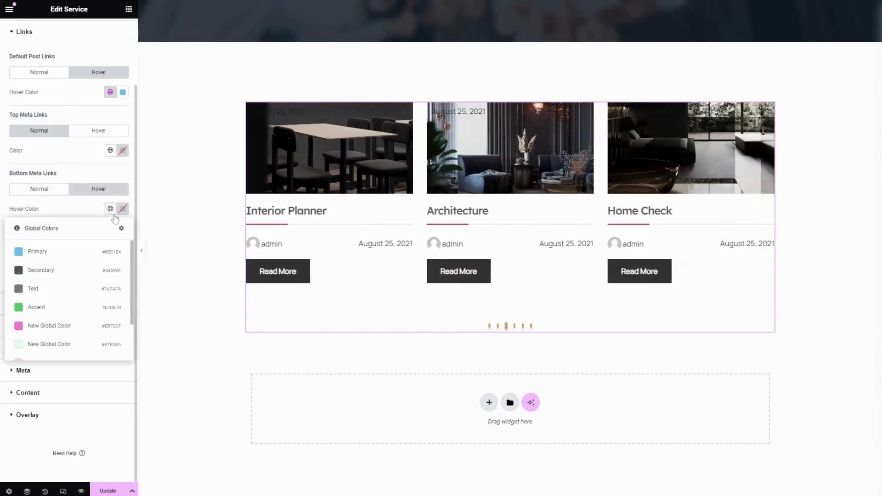
{"action": "left_click", "coordinate": [84, 212]}
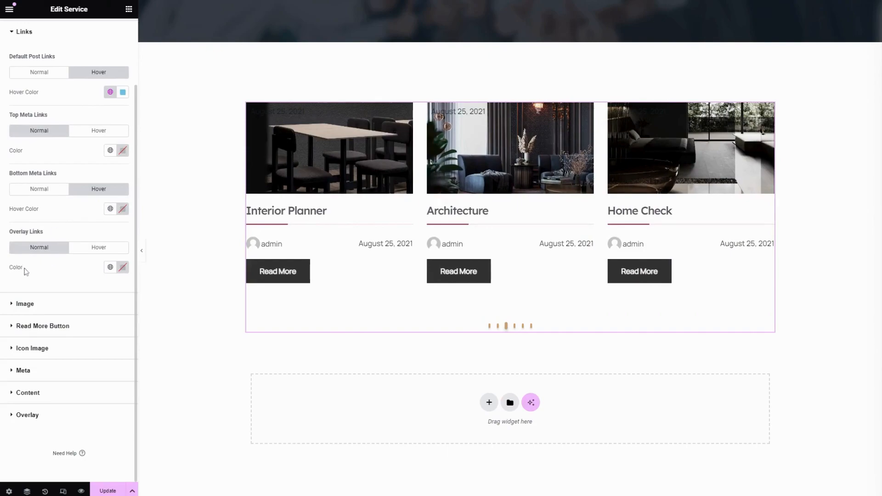
Set the normal color of the Overlay Links to a near-white global color, and show their hover color setting.
{"action": "left_click", "coordinate": [110, 267]}
{"action": "scroll", "coordinate": [51, 353], "scroll_direction": "down", "scroll_amount": 3}
{"action": "scroll", "coordinate": [54, 368], "scroll_direction": "up", "scroll_amount": 3}
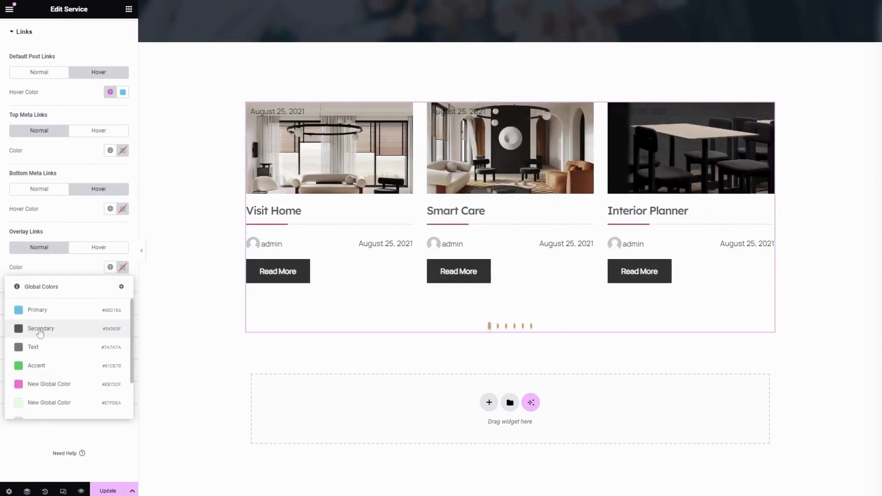
{"action": "scroll", "coordinate": [46, 358], "scroll_direction": "down", "scroll_amount": 3}
{"action": "left_click", "coordinate": [50, 390]}
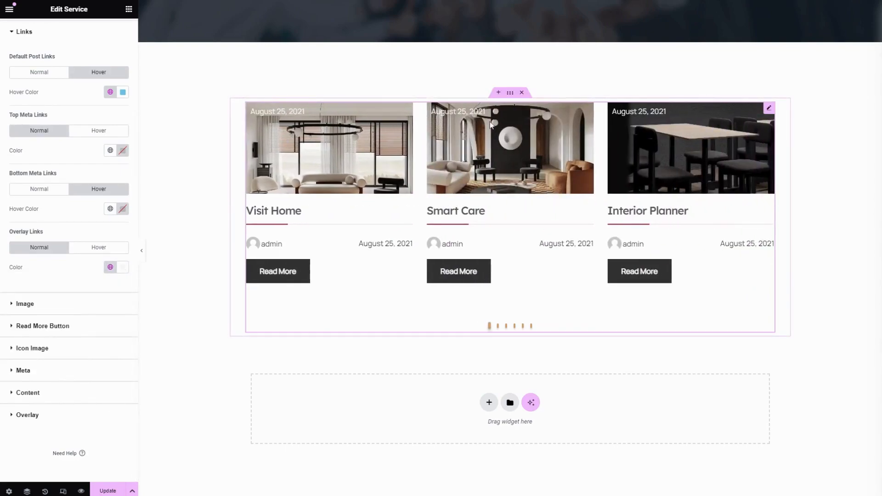
{"action": "left_click", "coordinate": [92, 248]}
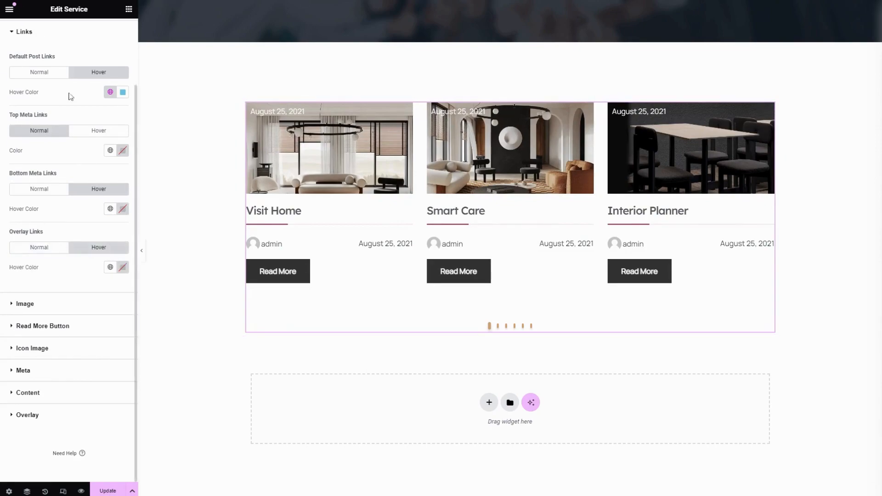
Set the Overlay Links' hover color to the Primary global color.
{"action": "left_click", "coordinate": [110, 267]}
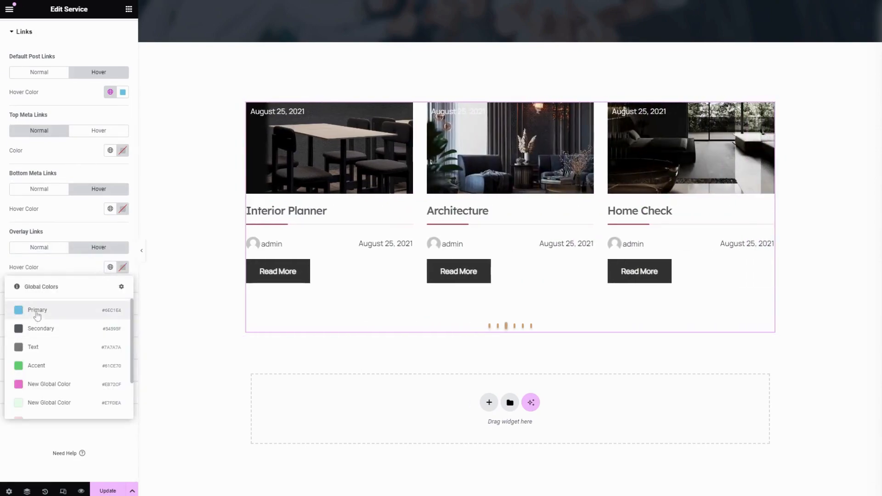
{"action": "left_click", "coordinate": [22, 316]}
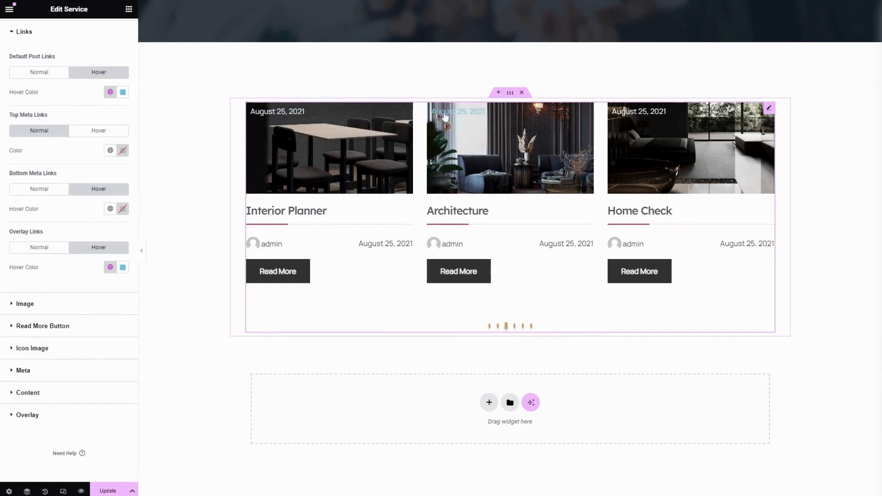
Try the Circled style on the service images, and set their image style to Rounded.
{"action": "left_click", "coordinate": [64, 305]}
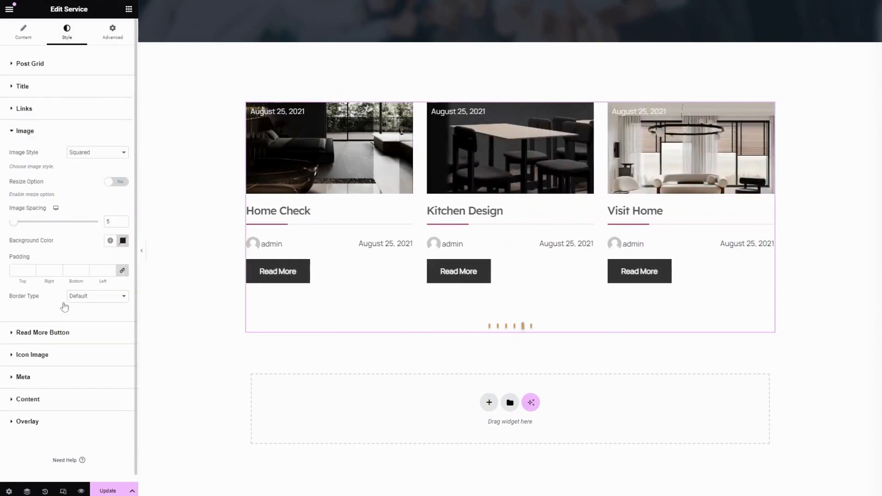
{"action": "left_click", "coordinate": [85, 163]}
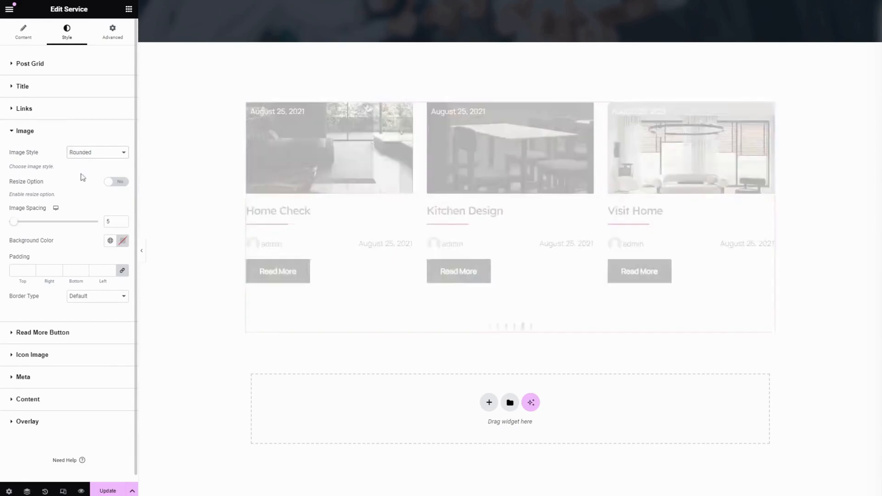
{"action": "left_click", "coordinate": [86, 170]}
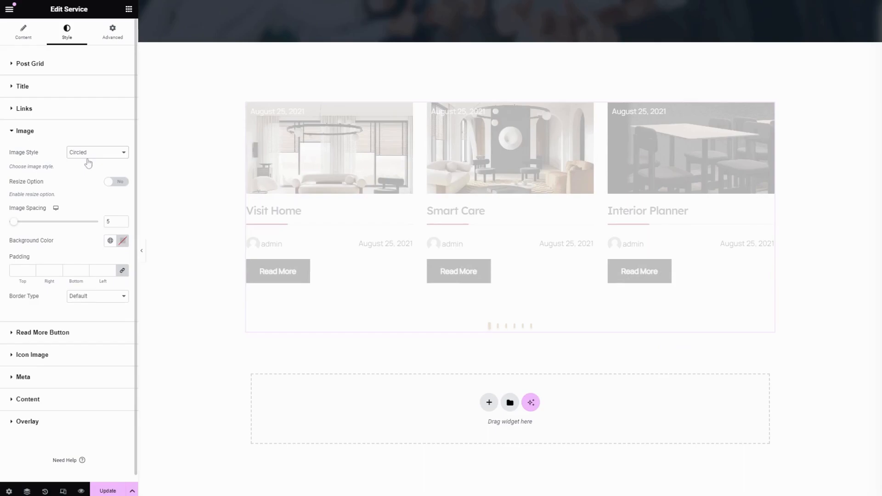
{"action": "left_click", "coordinate": [87, 161]}
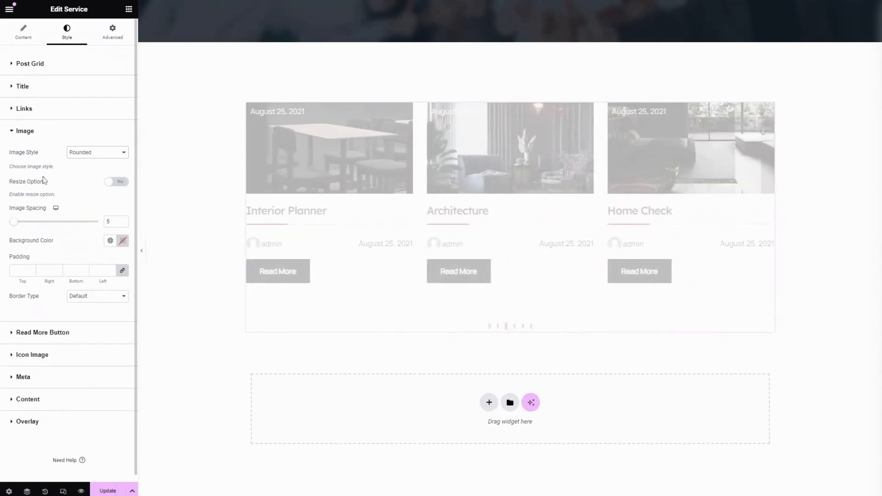
Enable the image resize option and set the image size to 100 and the image spacing to 21.
{"action": "left_click", "coordinate": [115, 182]}
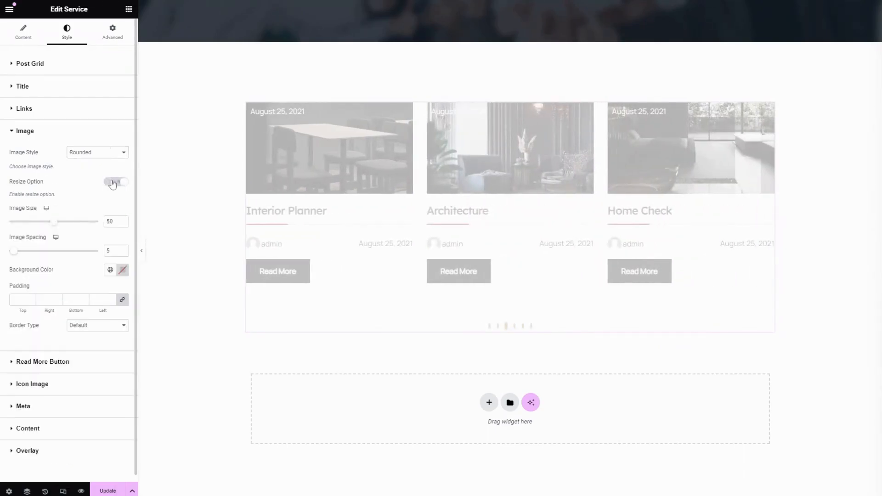
{"action": "left_click", "coordinate": [114, 182]}
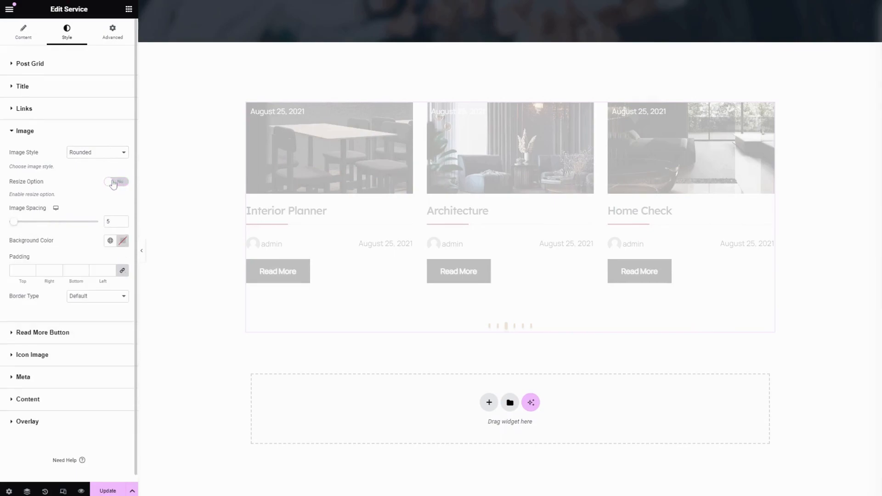
{"action": "left_click", "coordinate": [114, 182]}
{"action": "left_click_drag", "start_coordinate": [55, 226], "coordinate": [105, 229]}
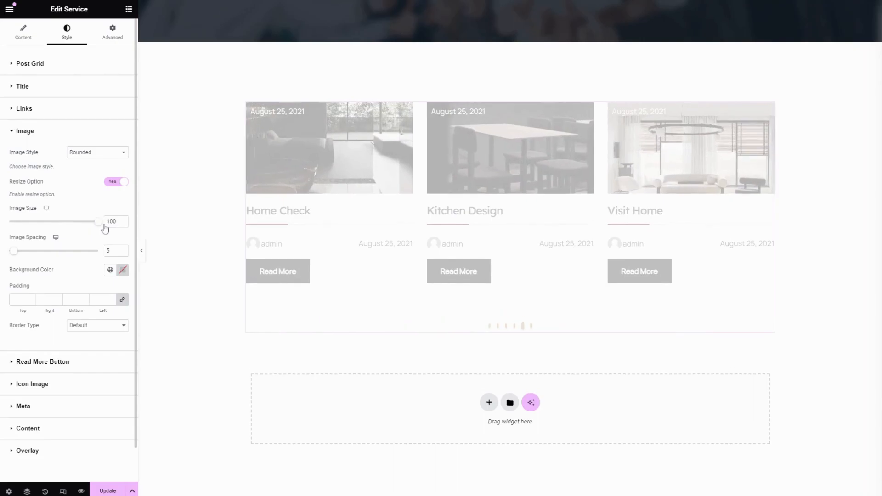
{"action": "mouse_move", "coordinate": [14, 250]}
{"action": "left_mouse_down"}
{"action": "mouse_move", "coordinate": [53, 256]}
{"action": "mouse_move", "coordinate": [30, 258]}
{"action": "left_mouse_up"}
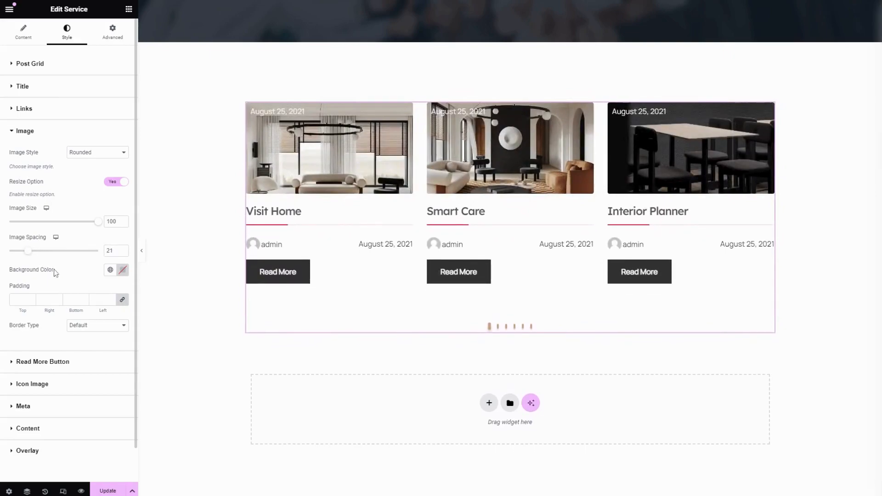
Set the image background color to the near-white global color.
{"action": "left_click", "coordinate": [111, 270]}
{"action": "scroll", "coordinate": [65, 345], "scroll_direction": "down", "scroll_amount": 2}
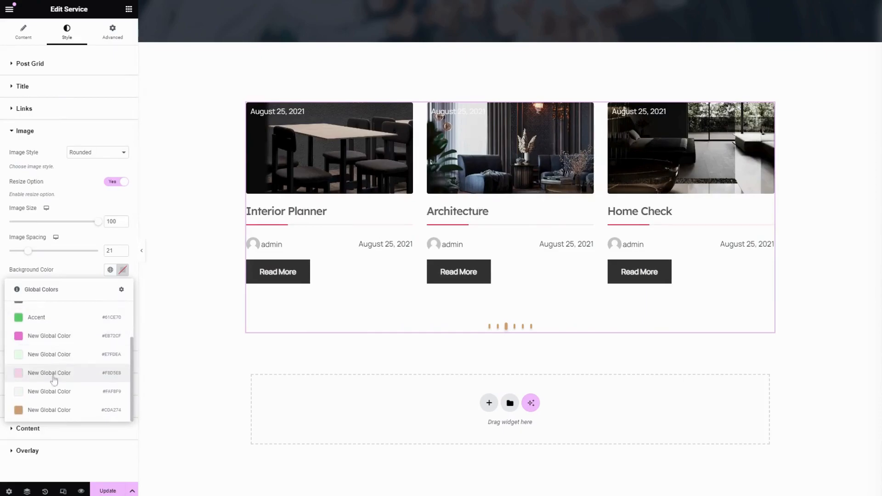
{"action": "left_click", "coordinate": [58, 392]}
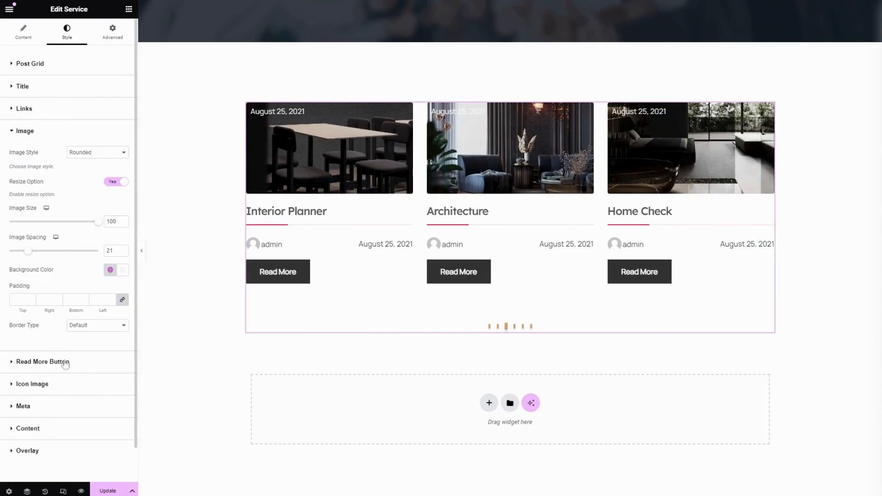
Try a padding of 20 and a Solid border on the images, clearing the padding and returning the border type to Default.
{"action": "scroll", "coordinate": [58, 270], "scroll_direction": "down", "scroll_amount": 1}
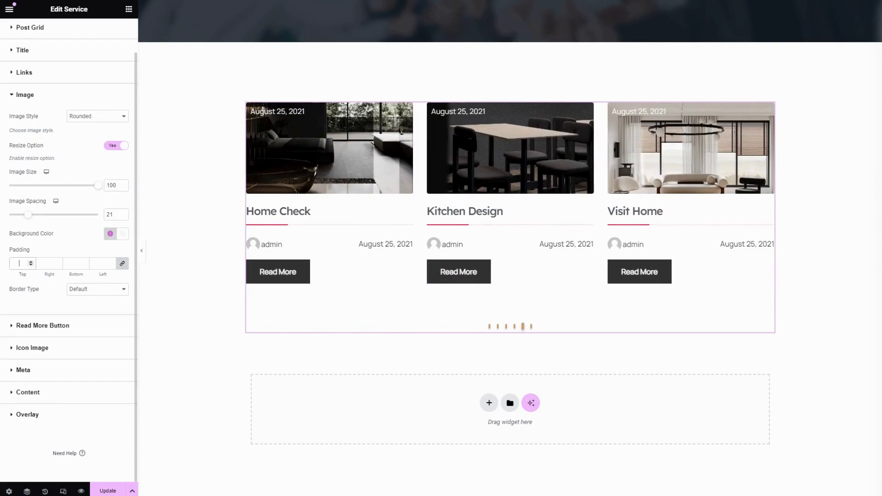
{"action": "type", "text": "20"}
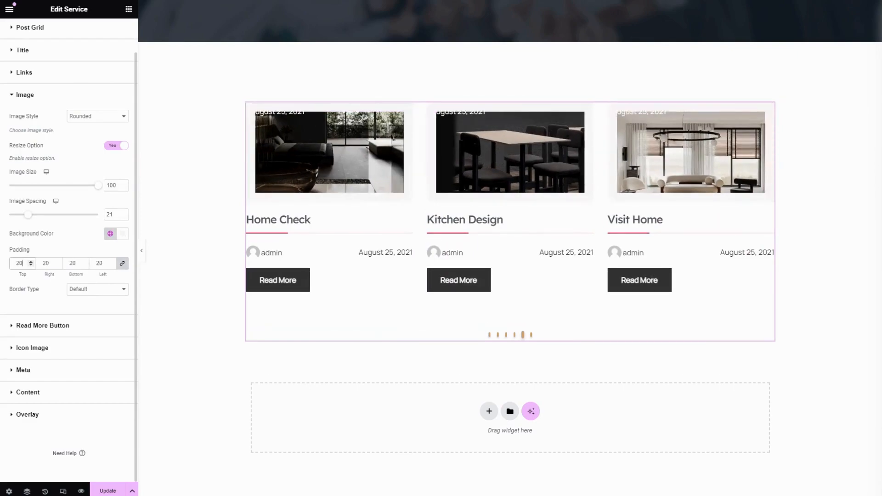
{"action": "key", "text": "BackSpace"}
{"action": "key", "text": "BackSpace"}
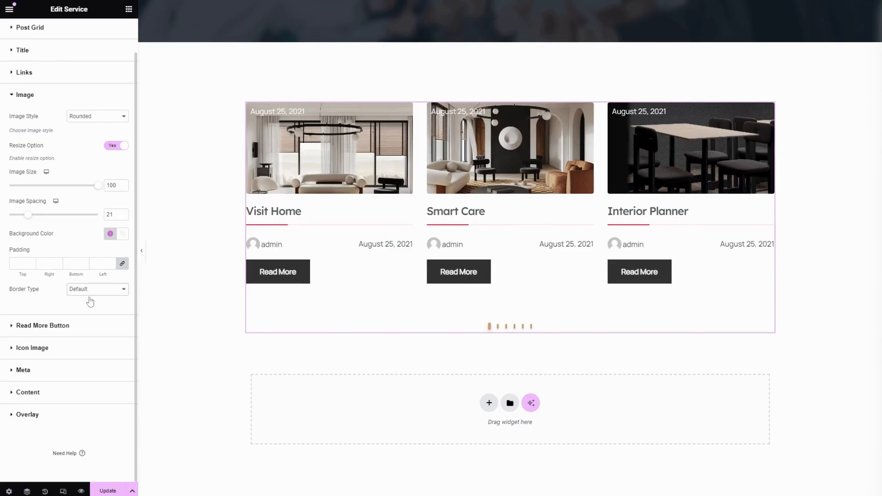
{"action": "left_click", "coordinate": [90, 319]}
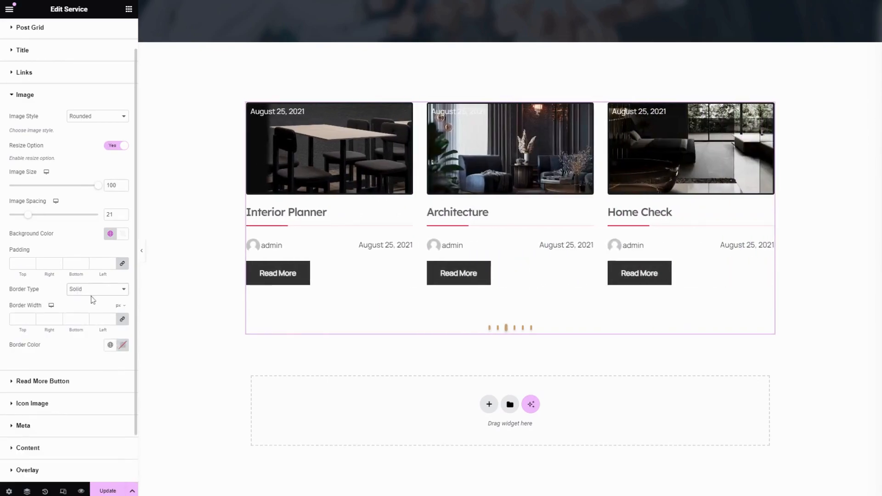
{"action": "left_click", "coordinate": [92, 303]}
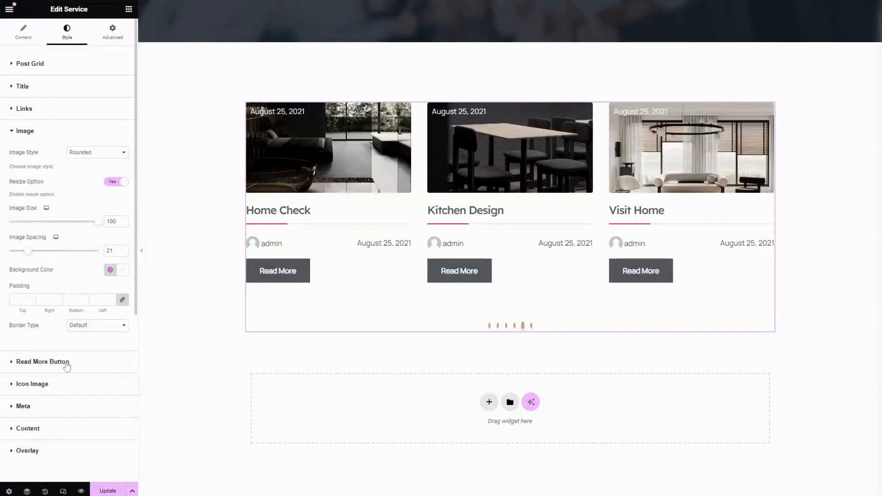
Look through the Read More Button's text shadow settings without changing them.
{"action": "left_click", "coordinate": [67, 363]}
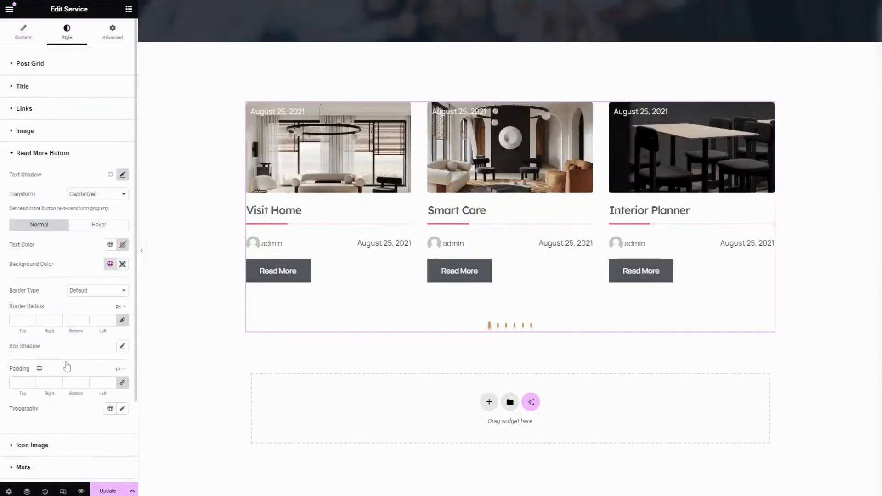
{"action": "left_click", "coordinate": [122, 175]}
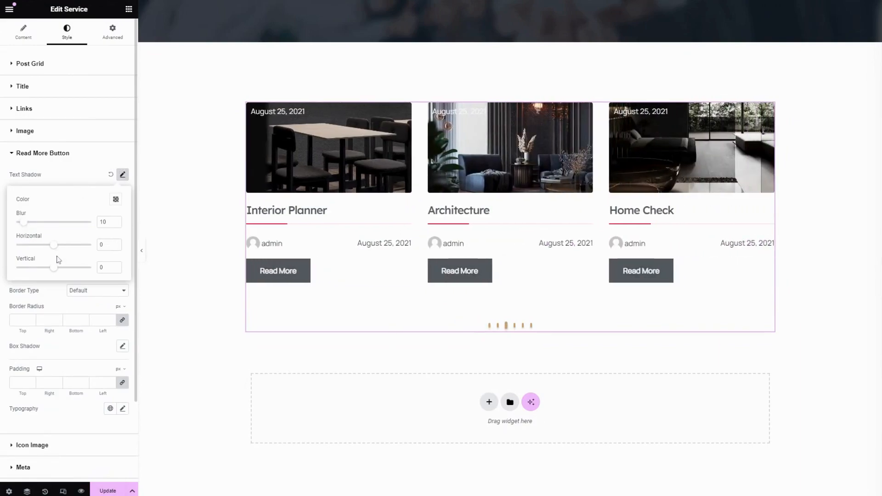
{"action": "left_click", "coordinate": [66, 180]}
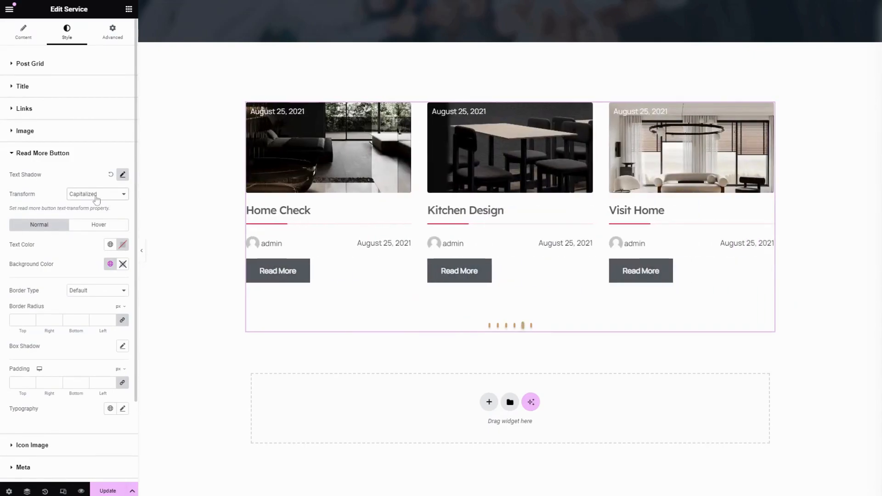
Try the Secondary global color on the Read More button's normal text, and replace it with the near-white global color.
{"action": "scroll", "coordinate": [46, 209], "scroll_direction": "down", "scroll_amount": 2}
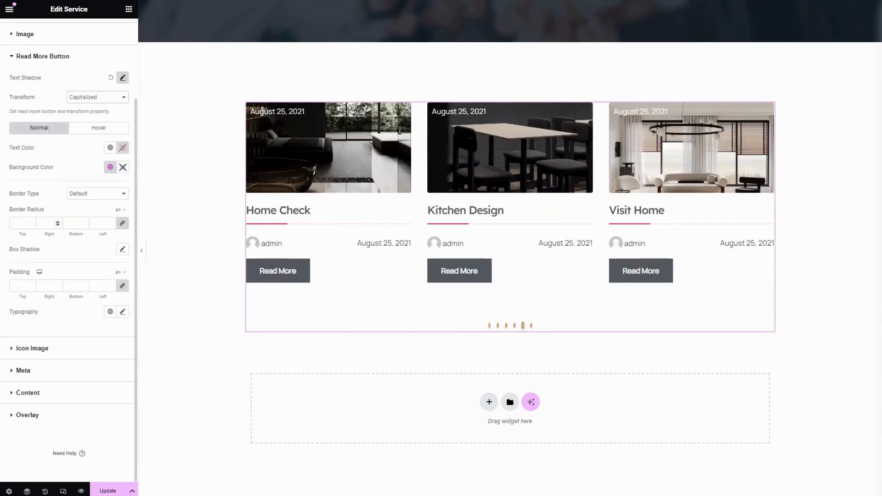
{"action": "left_click", "coordinate": [110, 148]}
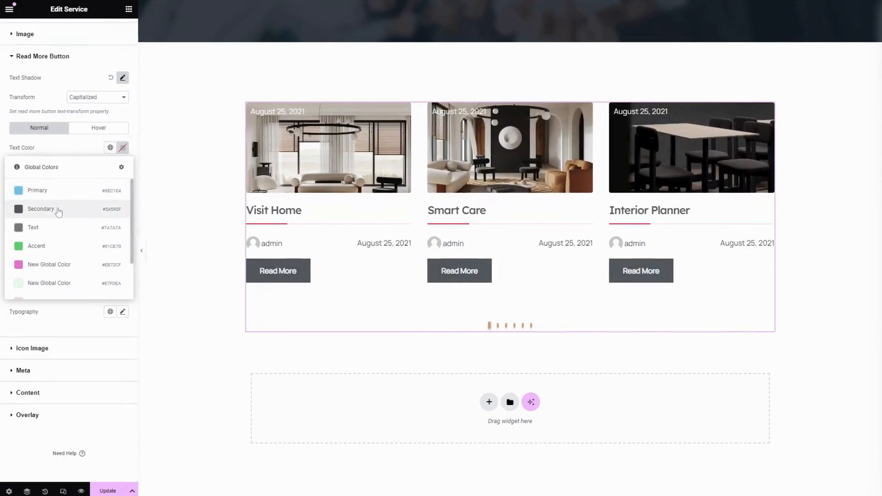
{"action": "left_click", "coordinate": [55, 209]}
{"action": "left_click", "coordinate": [110, 149]}
{"action": "scroll", "coordinate": [69, 230], "scroll_direction": "down", "scroll_amount": 3}
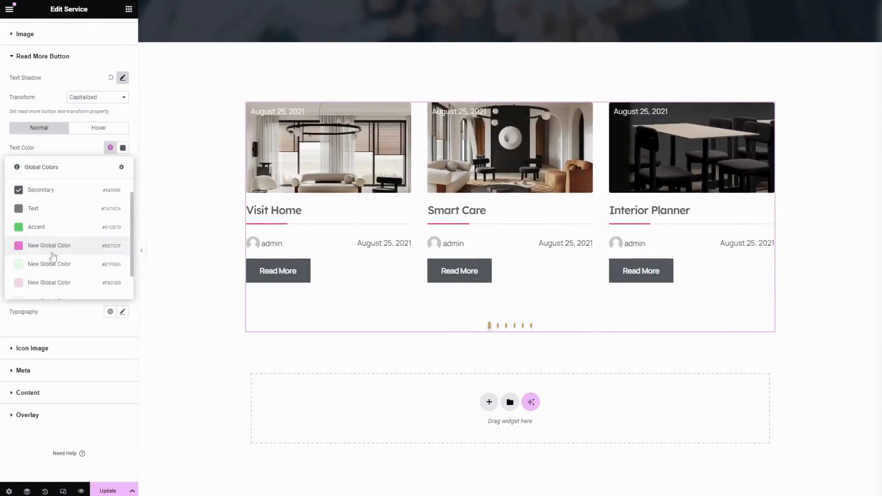
{"action": "left_click", "coordinate": [51, 273]}
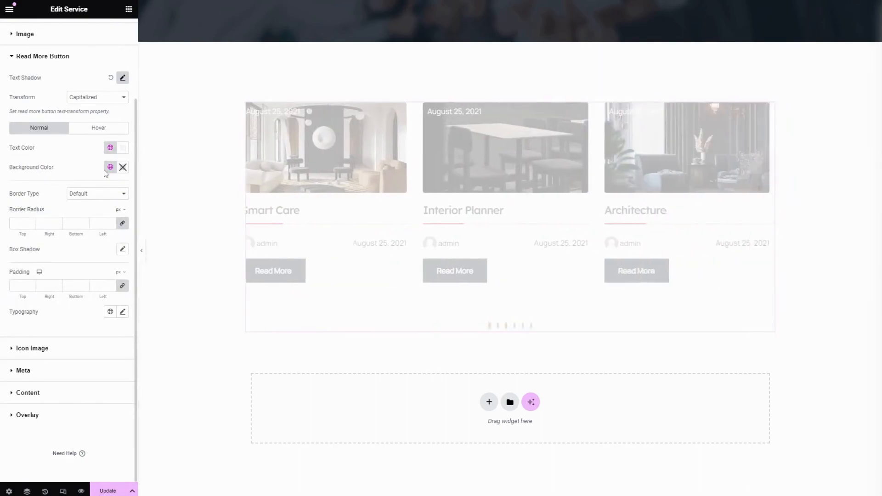
Set the Read More button's normal background color to the tan color #CDA274.
{"action": "left_click", "coordinate": [110, 167]}
{"action": "scroll", "coordinate": [72, 286], "scroll_direction": "down", "scroll_amount": 1}
{"action": "scroll", "coordinate": [72, 287], "scroll_direction": "down", "scroll_amount": 1}
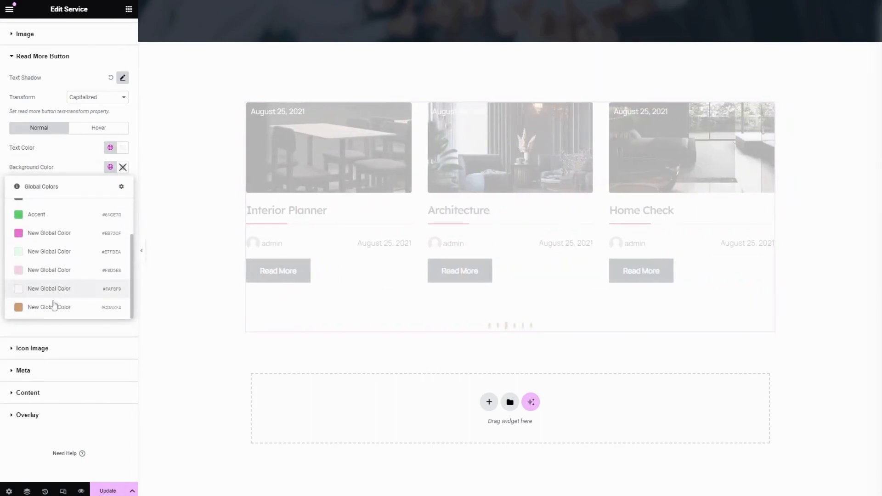
{"action": "left_click", "coordinate": [55, 305]}
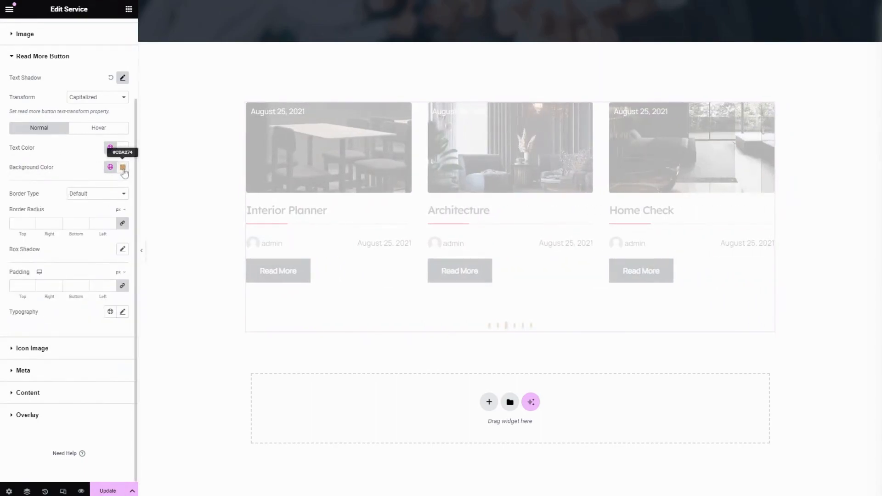
{"action": "left_click", "coordinate": [123, 168]}
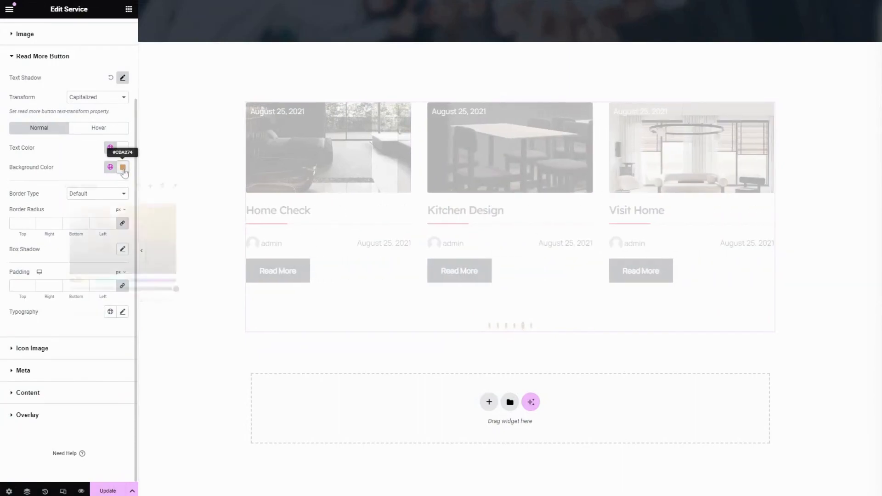
{"action": "left_click", "coordinate": [79, 158]}
Set the Read More button's hover background color to the Secondary global color.
{"action": "left_click", "coordinate": [99, 127]}
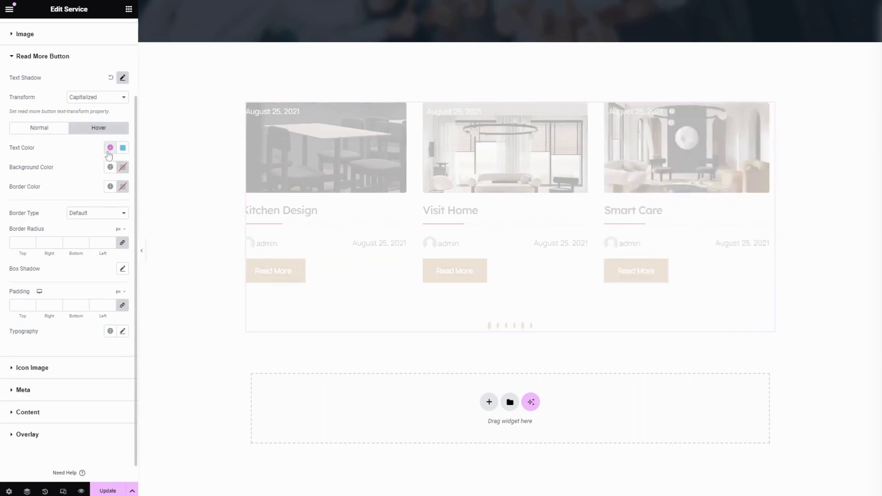
{"action": "left_click", "coordinate": [110, 167]}
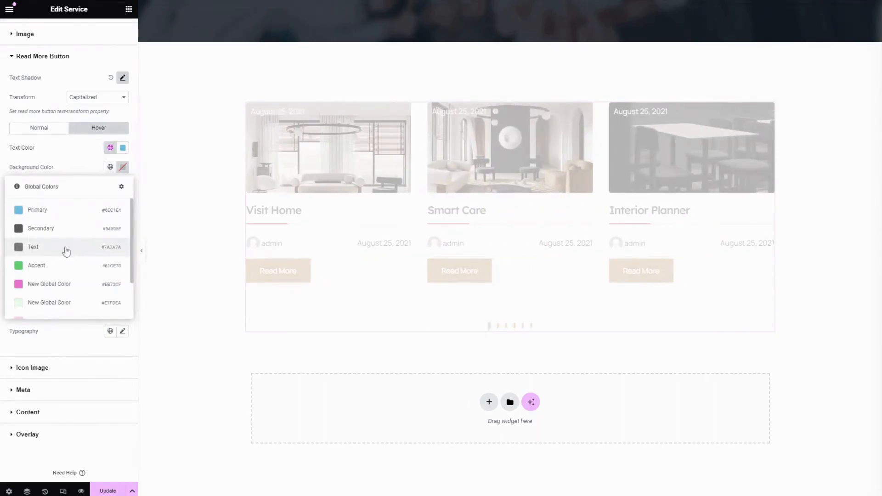
{"action": "scroll", "coordinate": [58, 268], "scroll_direction": "down", "scroll_amount": 2}
{"action": "scroll", "coordinate": [61, 269], "scroll_direction": "up", "scroll_amount": 2}
{"action": "left_click", "coordinate": [55, 231]}
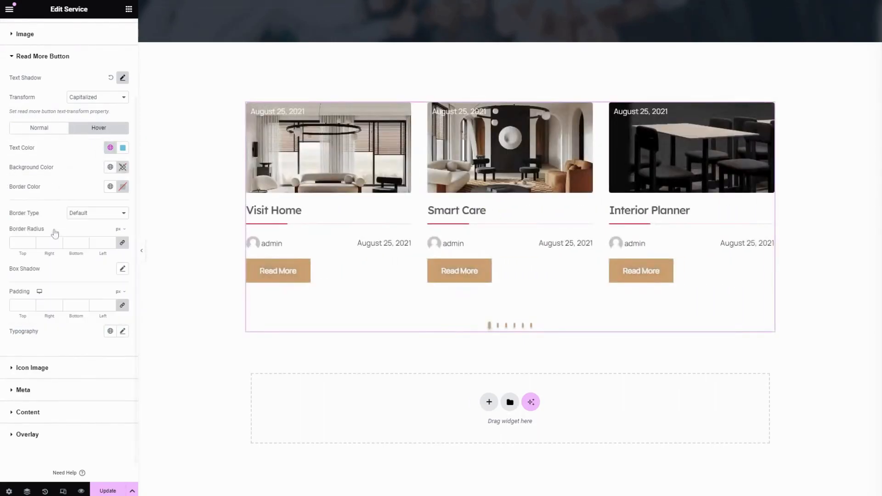
{"action": "scroll", "coordinate": [27, 124], "scroll_direction": "down", "scroll_amount": 1}
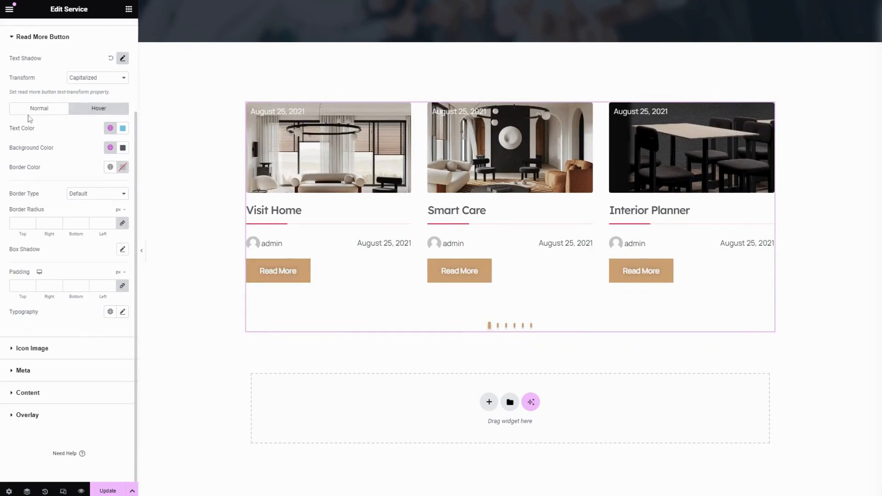
Give the Read More button a solid border with a width of 1 px on all sides.
{"action": "left_click", "coordinate": [29, 112]}
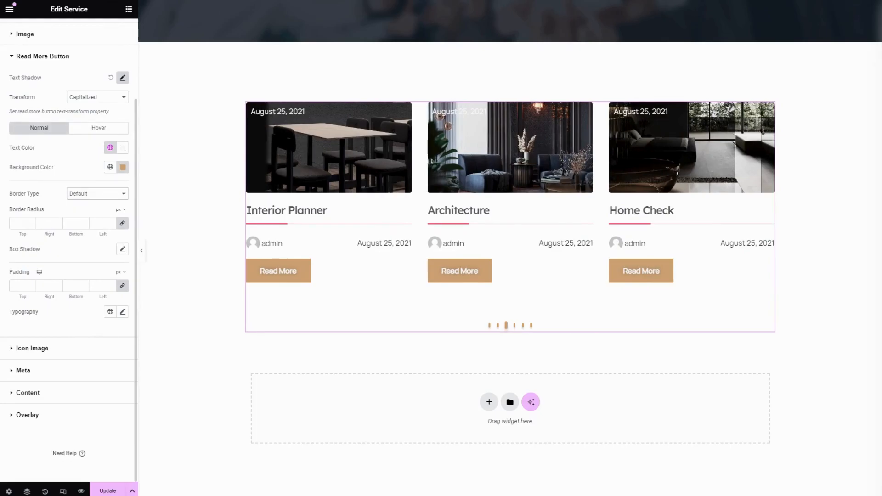
{"action": "left_click", "coordinate": [83, 219]}
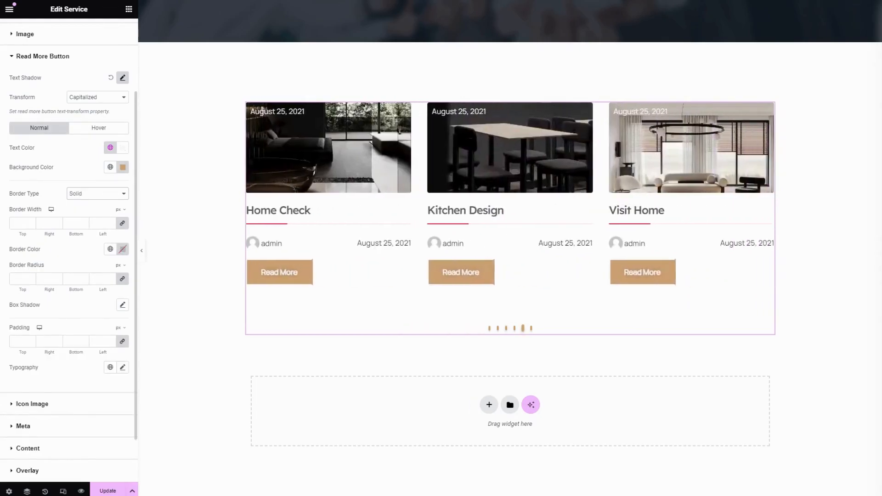
{"action": "left_click", "coordinate": [20, 223]}
{"action": "type", "text": "1"}
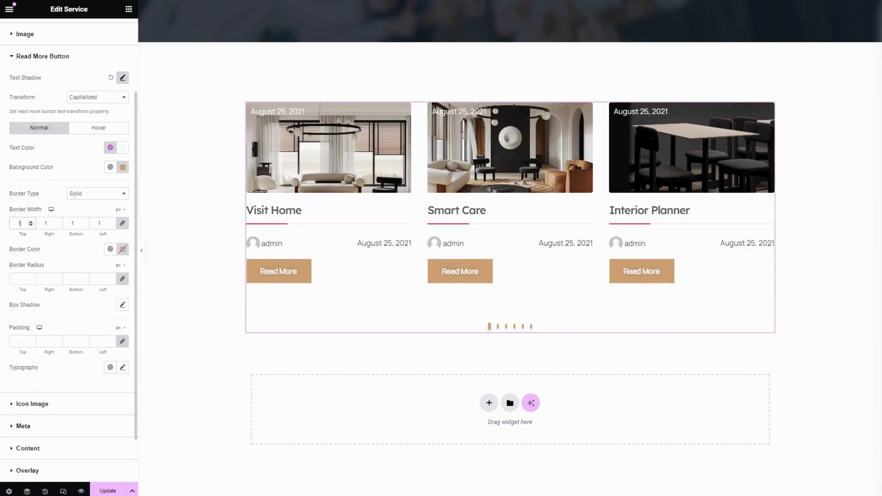
Set the Read More button's border color to the tan global color #CDA274 and its border radius to 10 px.
{"action": "left_click", "coordinate": [110, 249]}
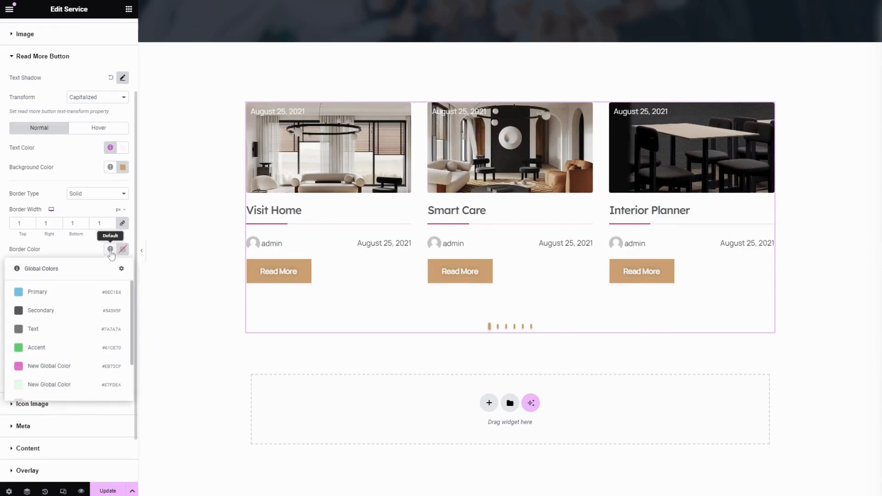
{"action": "scroll", "coordinate": [74, 330], "scroll_direction": "down", "scroll_amount": 2}
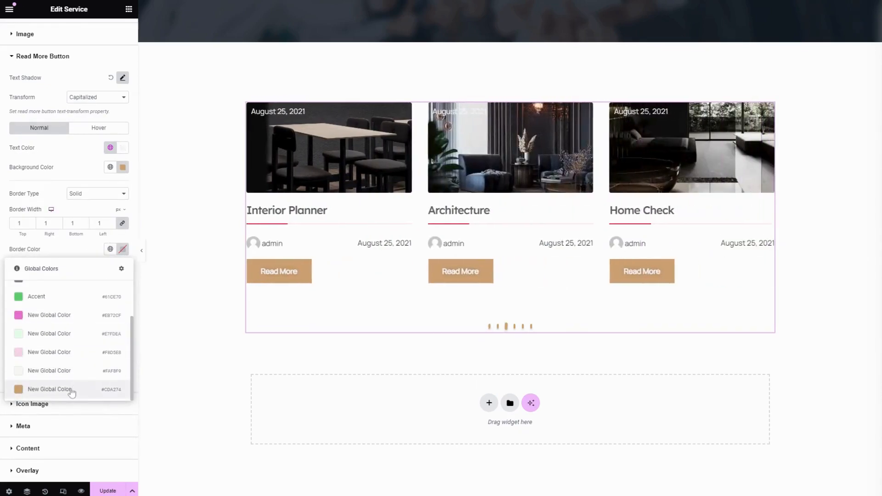
{"action": "left_click", "coordinate": [71, 390]}
{"action": "scroll", "coordinate": [83, 223], "scroll_direction": "down", "scroll_amount": 1}
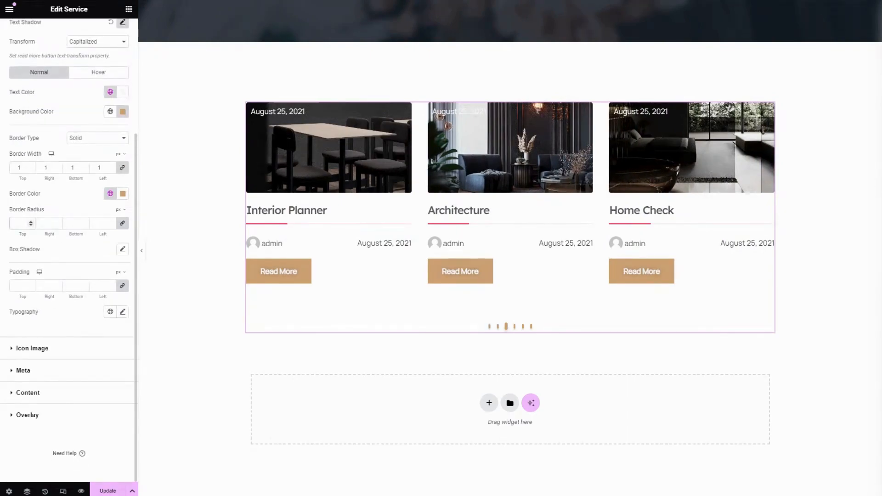
{"action": "type", "text": "10"}
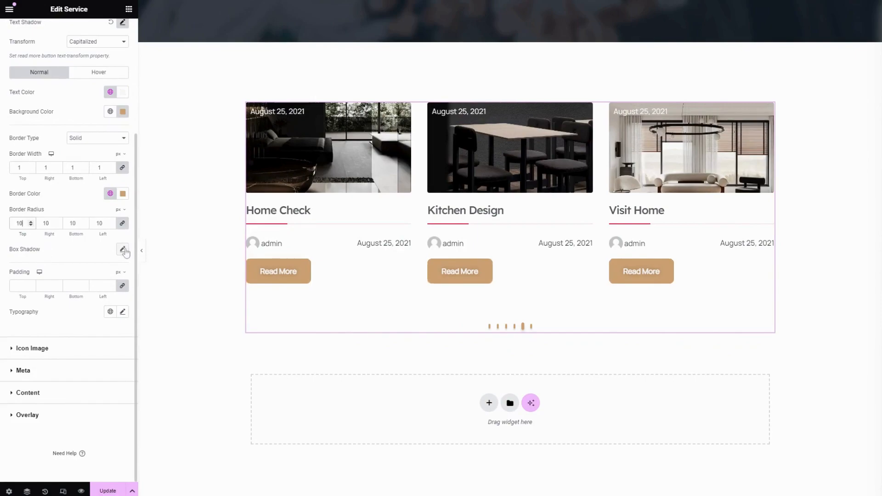
Try a box shadow with a horizontal offset of -2 on the Read More button, and reset it.
{"action": "left_click", "coordinate": [122, 249]}
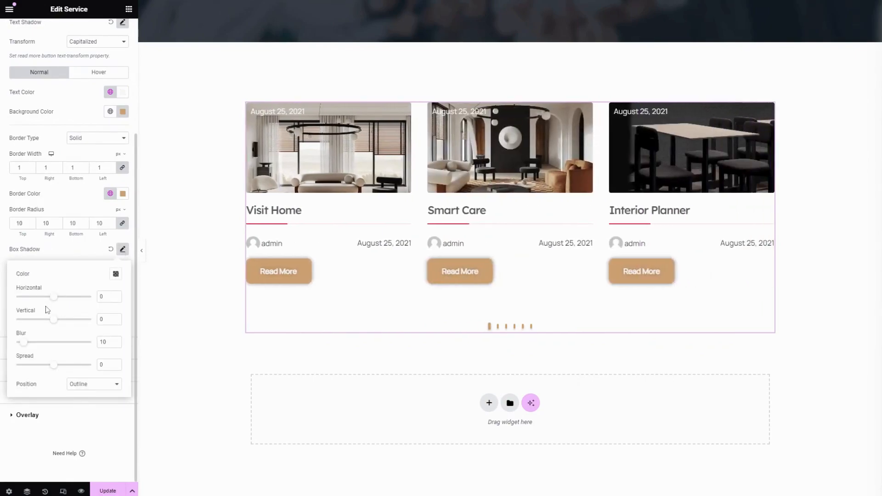
{"action": "mouse_move", "coordinate": [52, 302]}
{"action": "left_mouse_down"}
{"action": "mouse_move", "coordinate": [34, 301]}
{"action": "mouse_move", "coordinate": [53, 301]}
{"action": "left_mouse_up"}
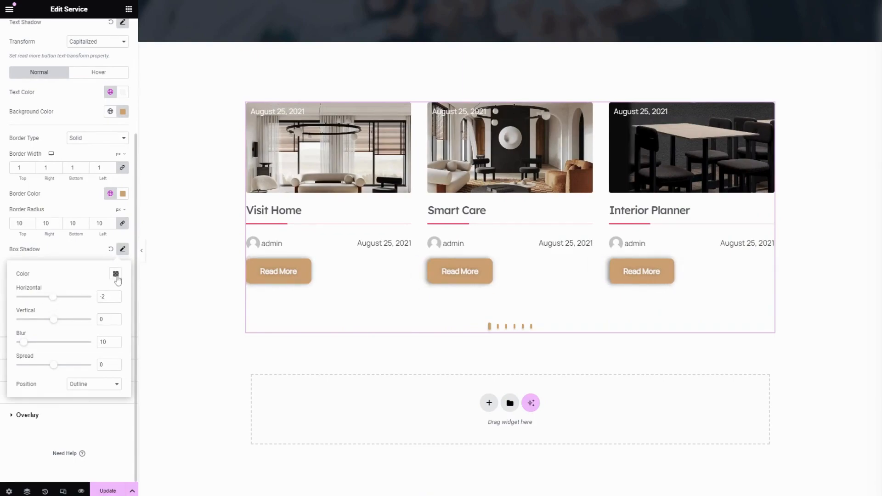
{"action": "left_click", "coordinate": [103, 254]}
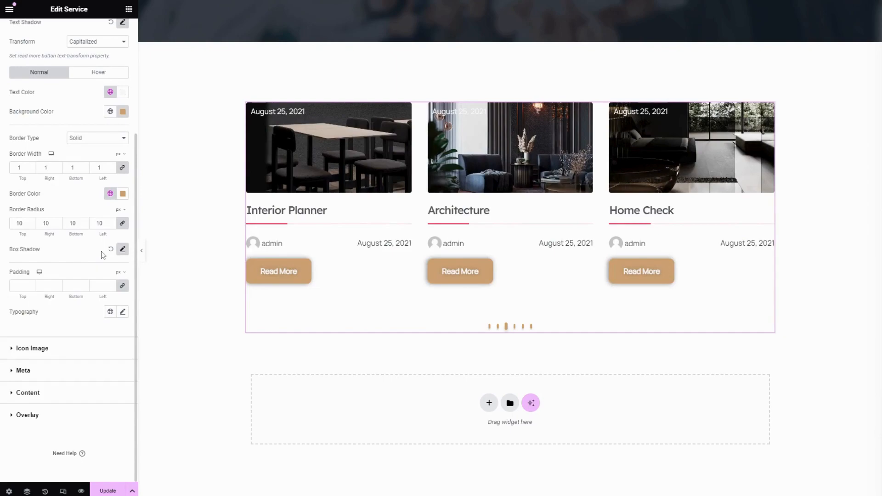
{"action": "left_click", "coordinate": [112, 250]}
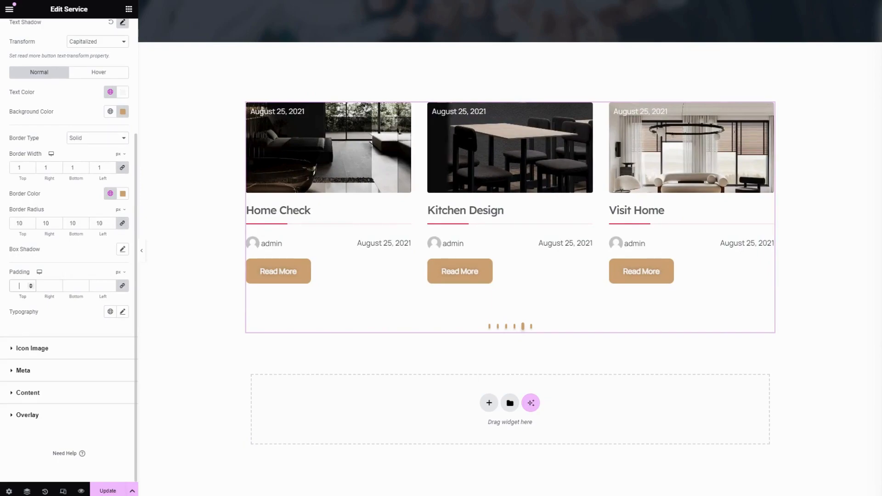
Set the Read More button's padding to 14 px on all sides, and look at its typography options.
{"action": "type", "text": "10"}
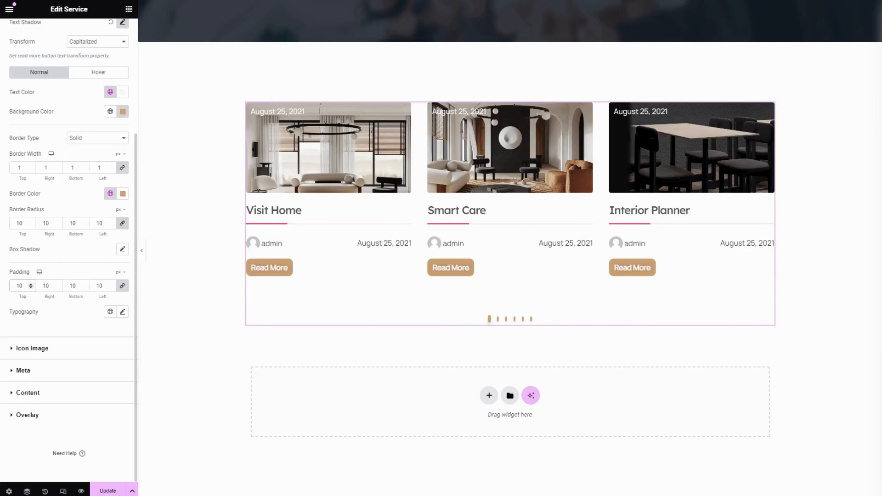
{"action": "key", "text": "BackSpace"}
{"action": "type", "text": "4"}
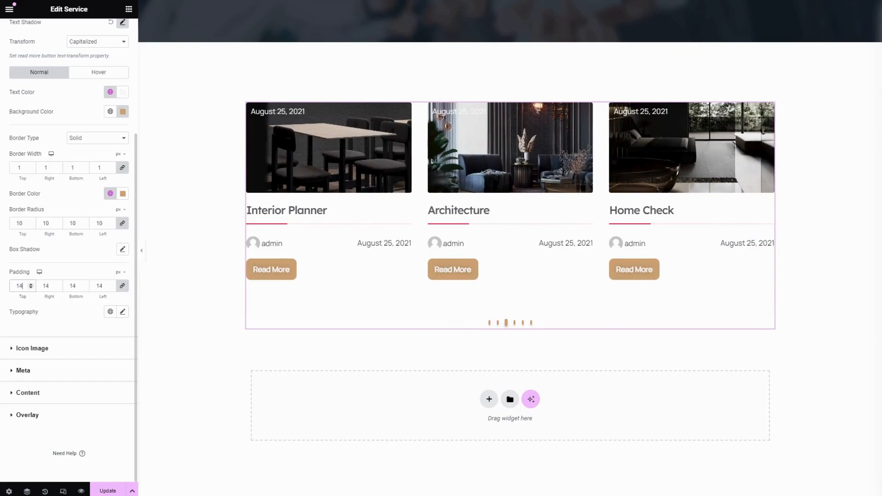
{"action": "left_click", "coordinate": [122, 311]}
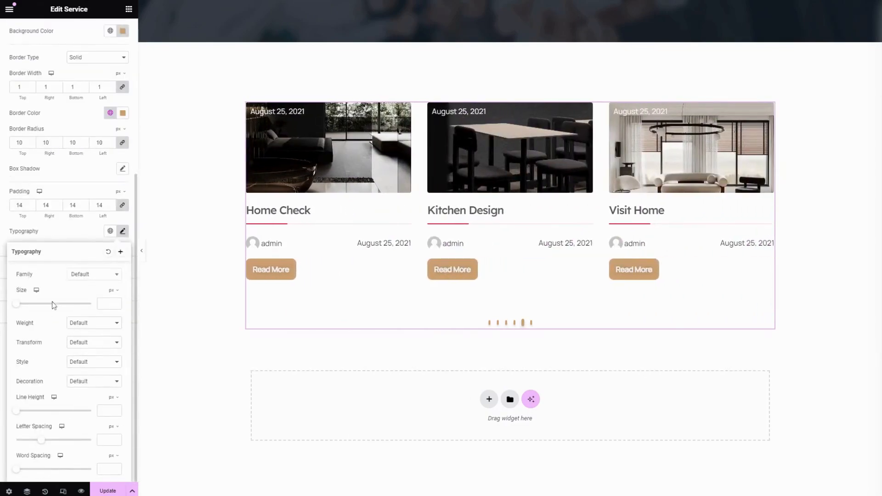
{"action": "left_click", "coordinate": [70, 234]}
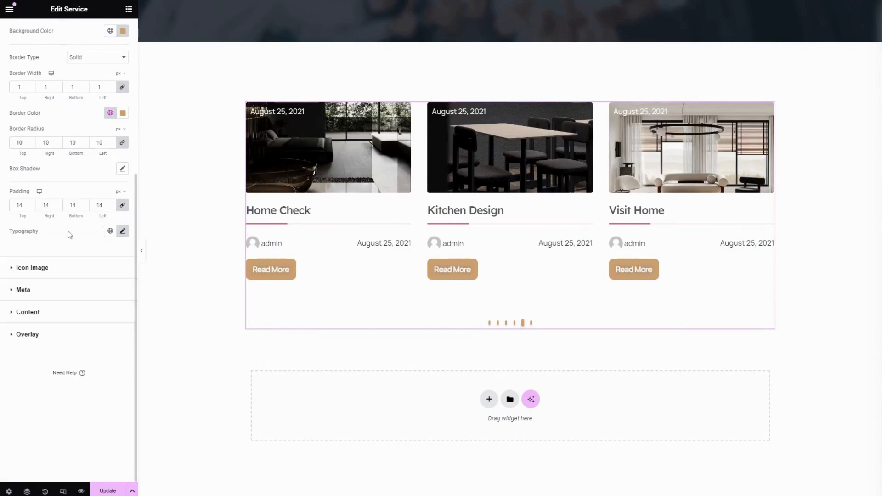
Set the Icon Image spacing to 19, leaving the resize option off and the background color unset.
{"action": "left_click", "coordinate": [76, 273]}
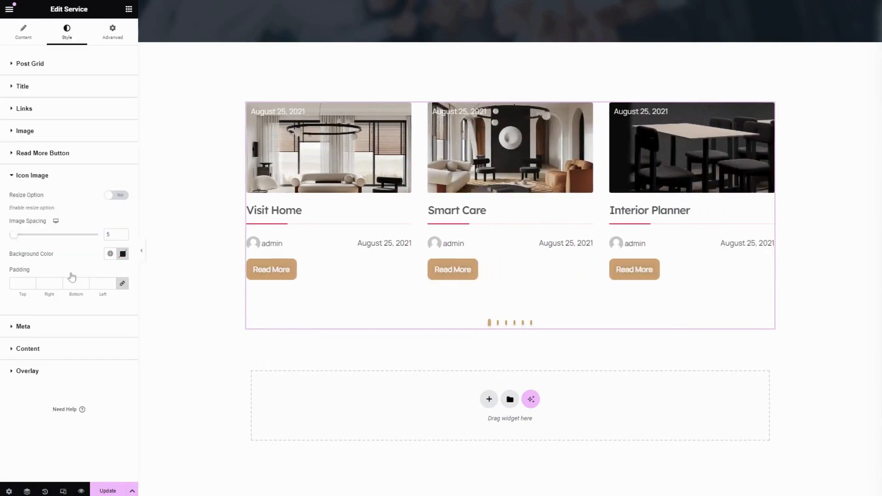
{"action": "left_click", "coordinate": [116, 196]}
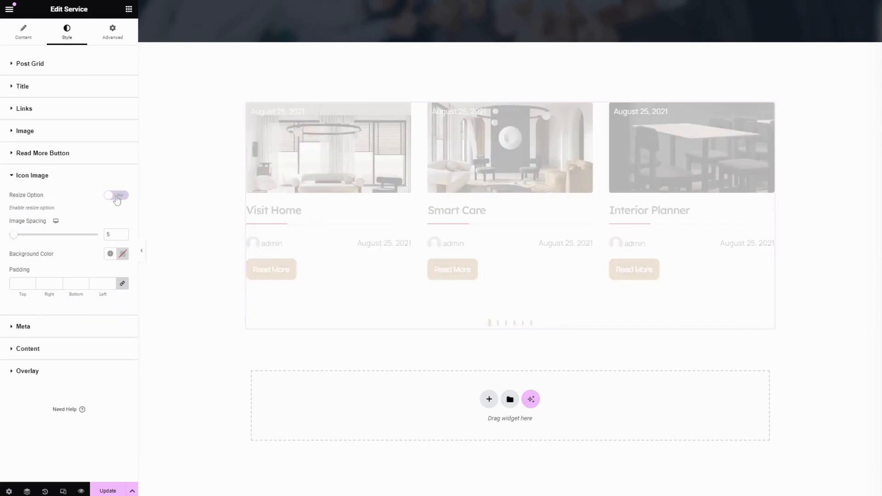
{"action": "left_click", "coordinate": [116, 196]}
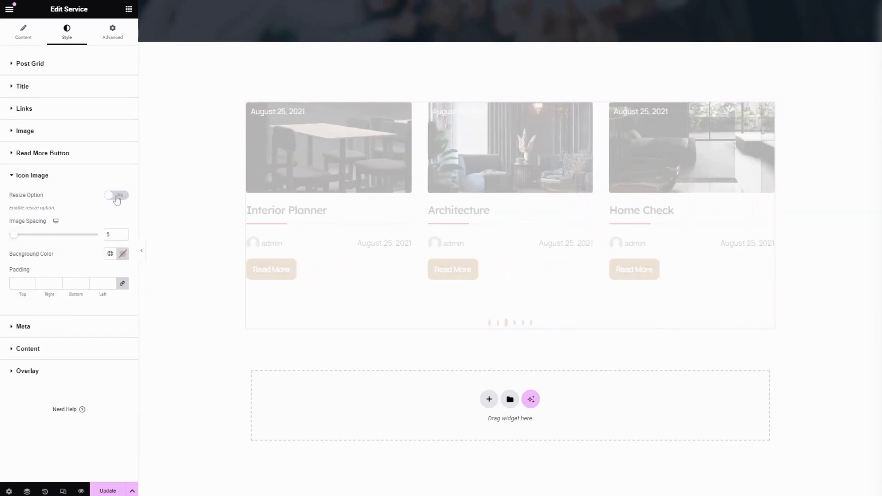
{"action": "mouse_move", "coordinate": [13, 238]}
{"action": "left_mouse_down"}
{"action": "mouse_move", "coordinate": [74, 241]}
{"action": "mouse_move", "coordinate": [28, 242]}
{"action": "left_mouse_up"}
{"action": "left_click", "coordinate": [109, 254]}
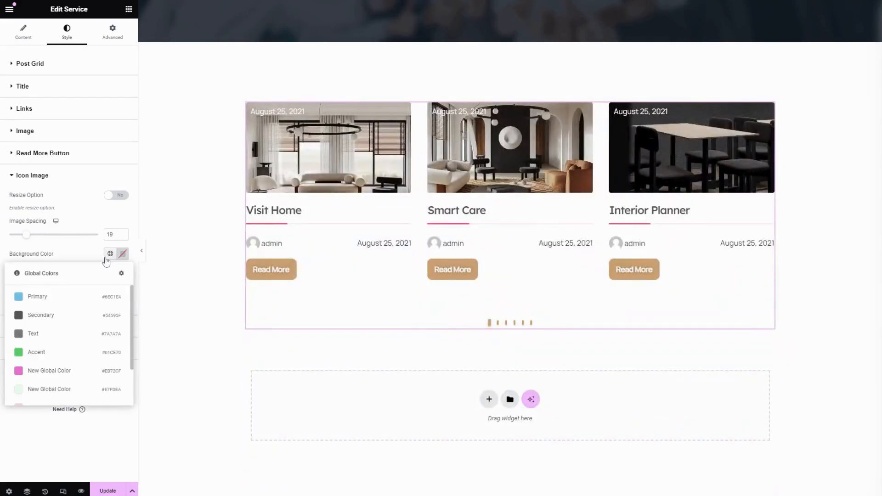
{"action": "left_click", "coordinate": [41, 249]}
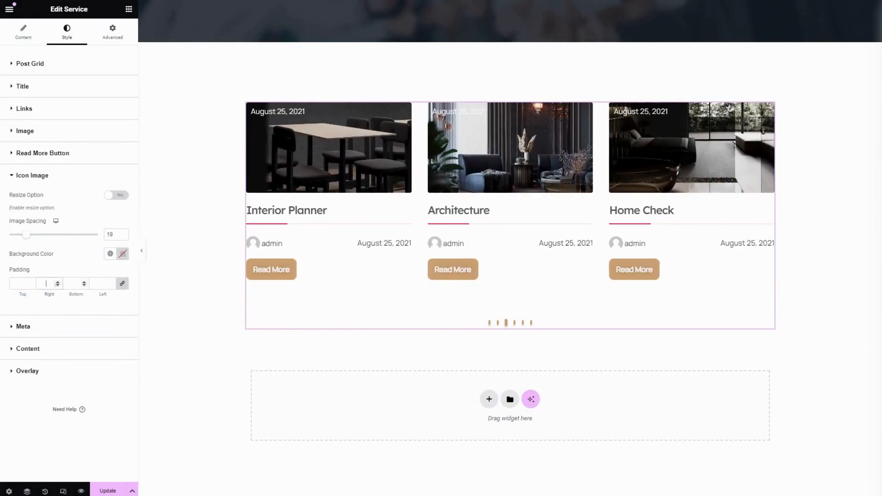
Look at the Top Meta typography options and set the Top Meta spacing to 20.
{"action": "left_click", "coordinate": [67, 327]}
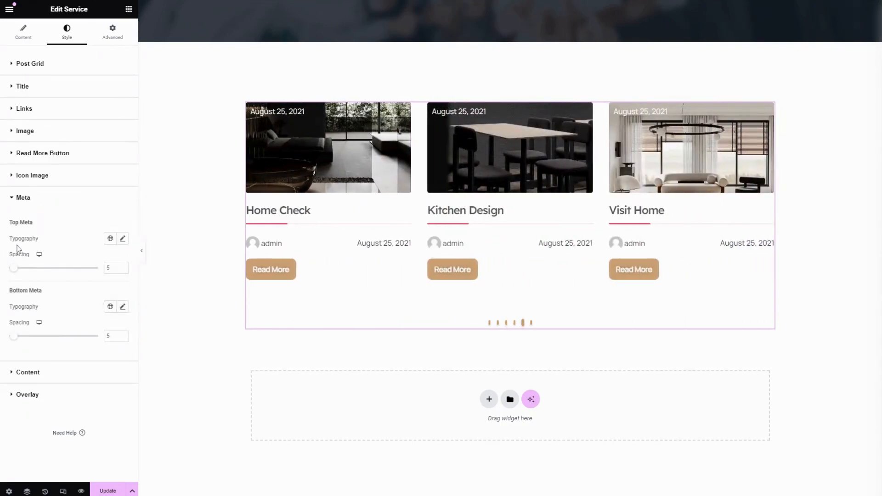
{"action": "left_click", "coordinate": [110, 238]}
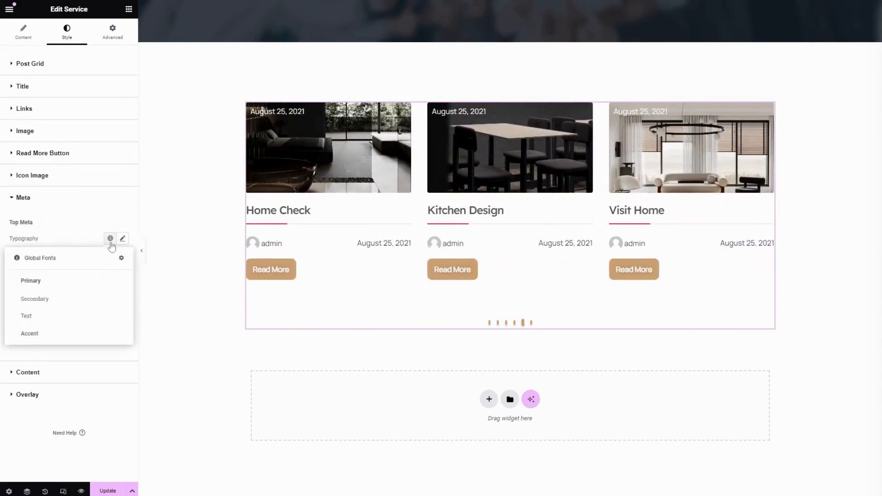
{"action": "left_click", "coordinate": [122, 239]}
{"action": "scroll", "coordinate": [64, 346], "scroll_direction": "down", "scroll_amount": 1}
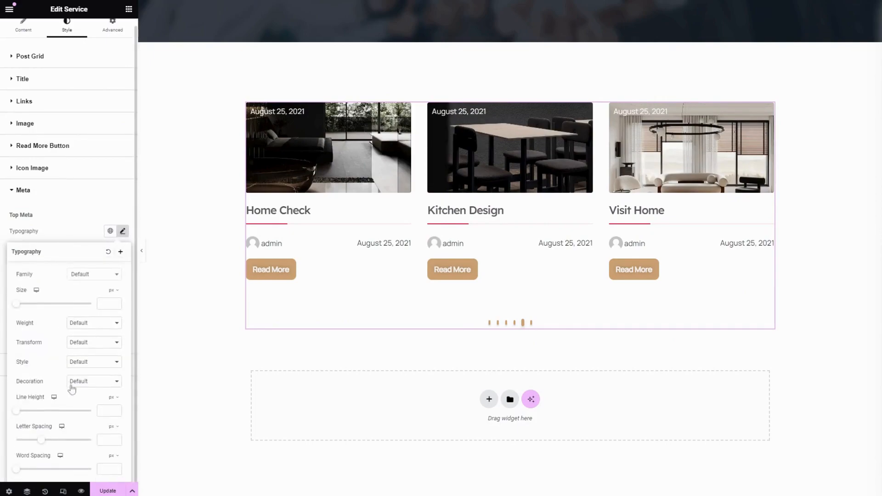
{"action": "left_click", "coordinate": [68, 220]}
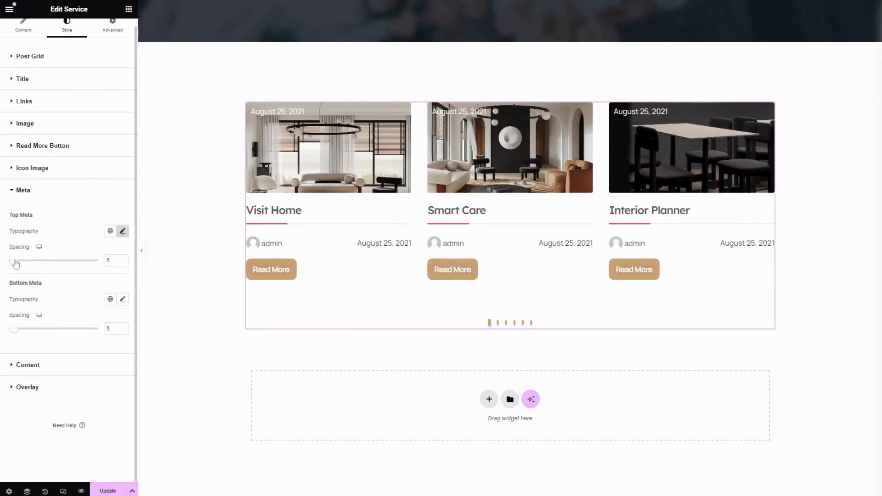
{"action": "mouse_move", "coordinate": [14, 265]}
{"action": "left_mouse_down"}
{"action": "mouse_move", "coordinate": [36, 266]}
{"action": "mouse_move", "coordinate": [18, 269]}
{"action": "mouse_move", "coordinate": [27, 269]}
{"action": "left_mouse_up"}
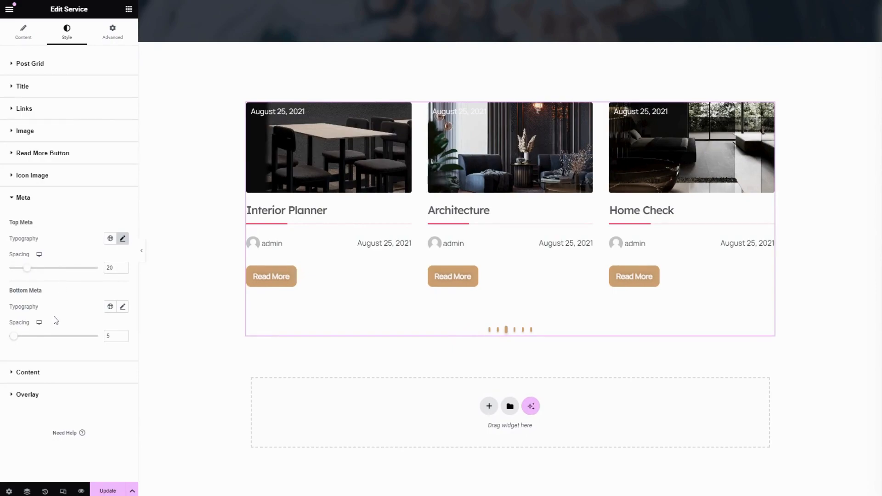
Look at the Bottom Meta typography options, and try a Bottom Meta spacing of 12 before lowering it again.
{"action": "left_click", "coordinate": [122, 307]}
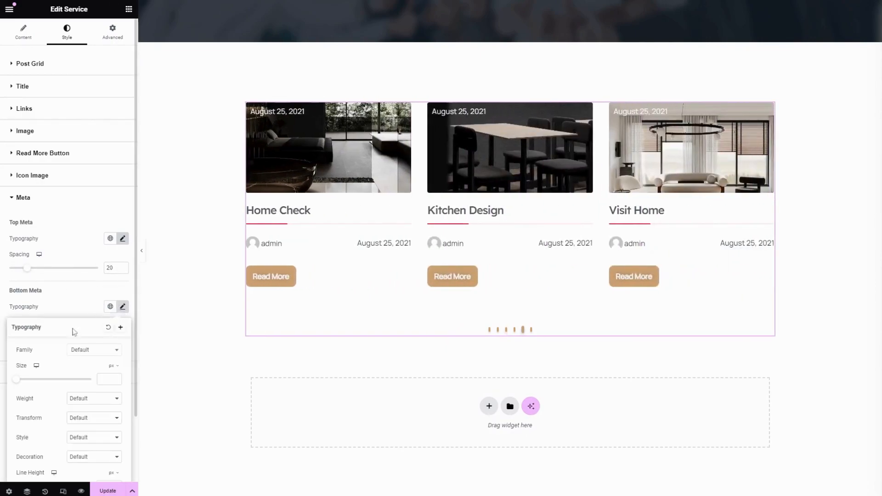
{"action": "scroll", "coordinate": [73, 329], "scroll_direction": "down", "scroll_amount": 2}
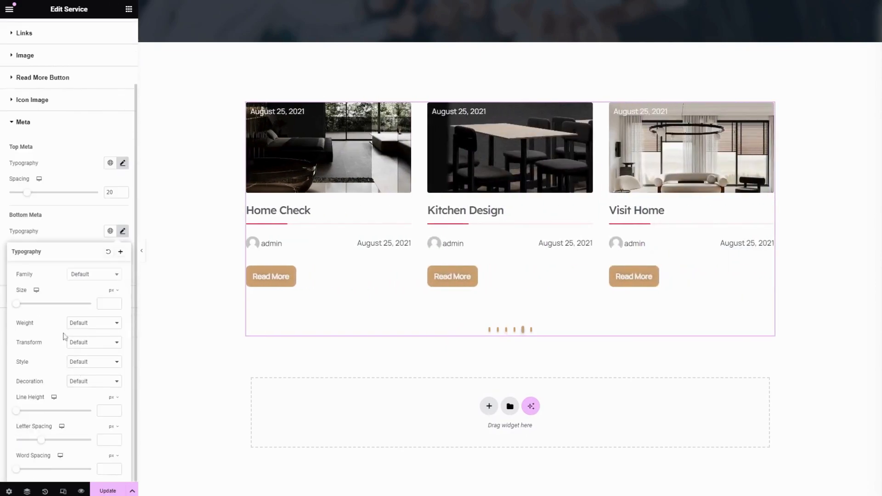
{"action": "left_click", "coordinate": [63, 231]}
{"action": "left_click_drag", "start_coordinate": [14, 262], "coordinate": [21, 262]}
{"action": "scroll", "coordinate": [21, 263], "scroll_direction": "up", "scroll_amount": 2}
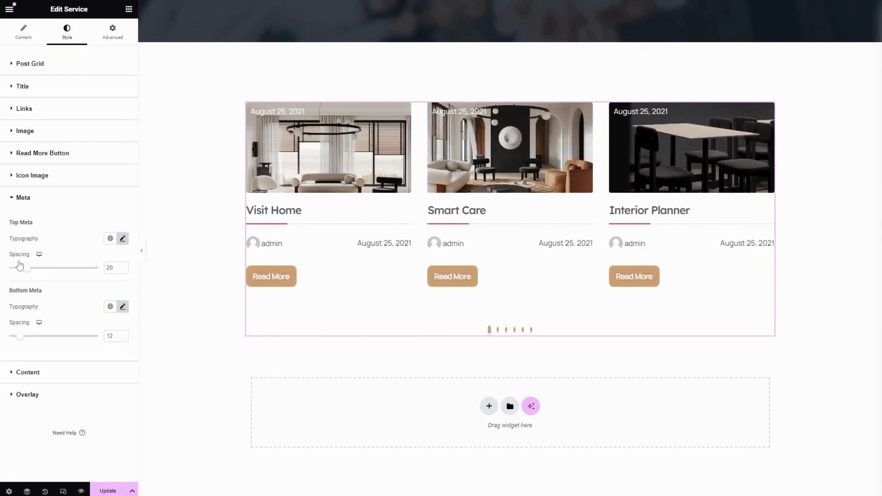
{"action": "mouse_move", "coordinate": [23, 339]}
{"action": "left_mouse_down"}
{"action": "mouse_move", "coordinate": [32, 340]}
{"action": "mouse_move", "coordinate": [15, 340]}
{"action": "left_mouse_up"}
Set the spacing in the Content style section to 13, and show its hover color settings.
{"action": "left_click", "coordinate": [61, 375]}
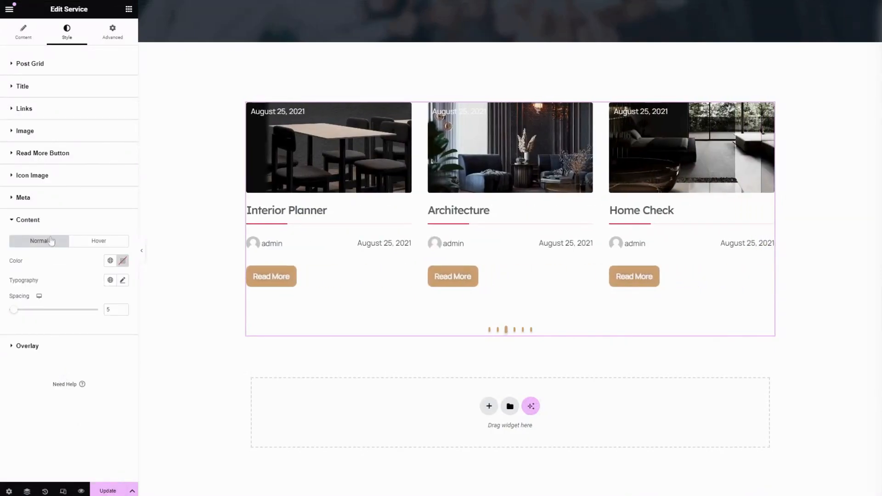
{"action": "left_click", "coordinate": [111, 261]}
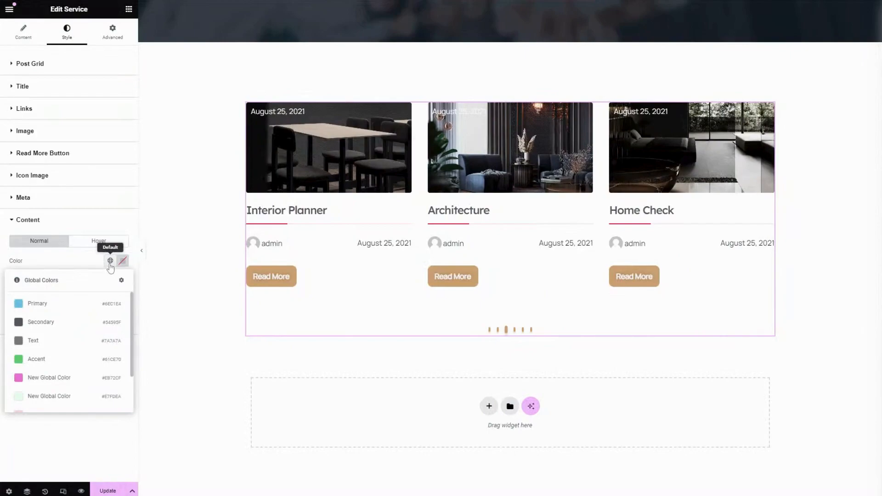
{"action": "left_click", "coordinate": [91, 262]}
{"action": "left_click", "coordinate": [122, 279]}
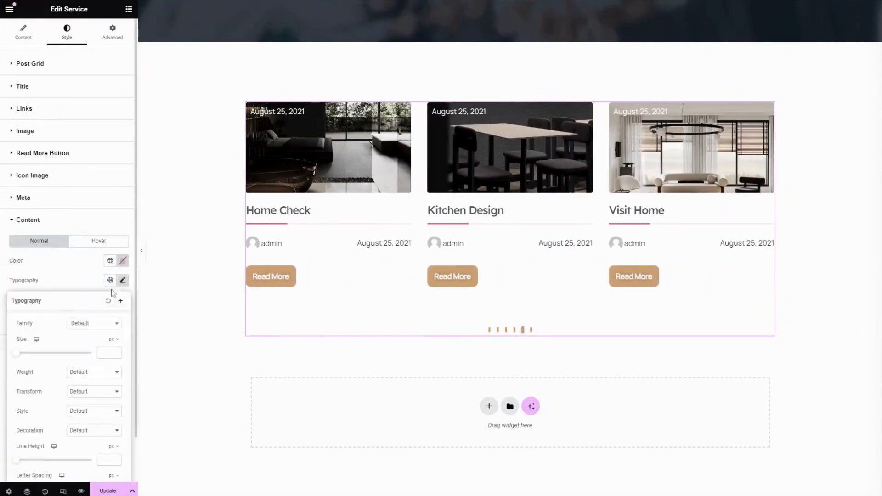
{"action": "scroll", "coordinate": [75, 398], "scroll_direction": "down", "scroll_amount": 1}
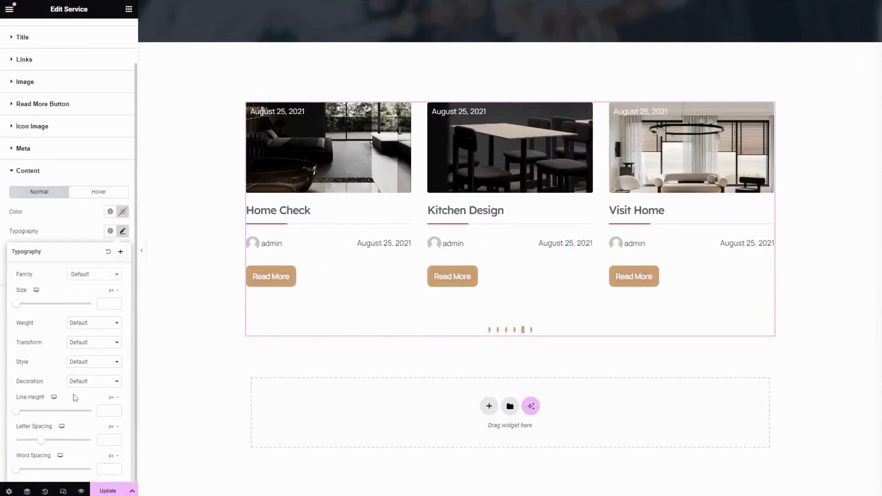
{"action": "left_click", "coordinate": [58, 224]}
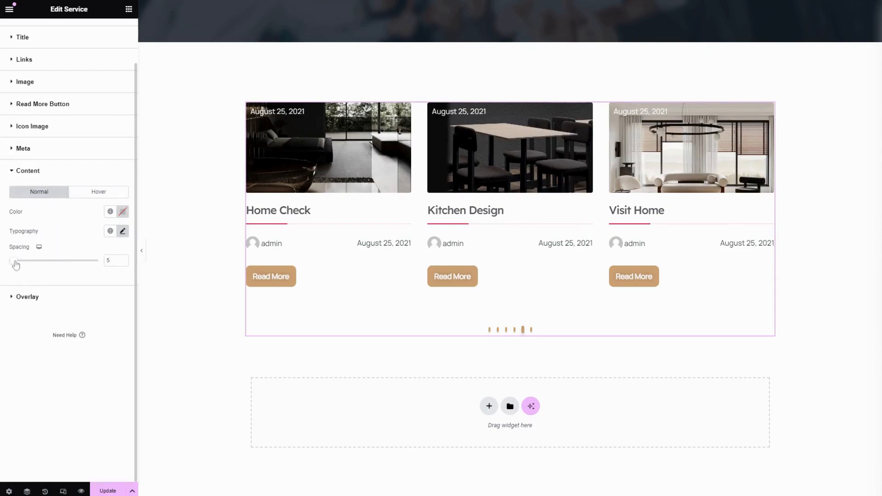
{"action": "scroll", "coordinate": [44, 264], "scroll_direction": "up", "scroll_amount": 1}
{"action": "left_click_drag", "start_coordinate": [43, 263], "coordinate": [22, 279]}
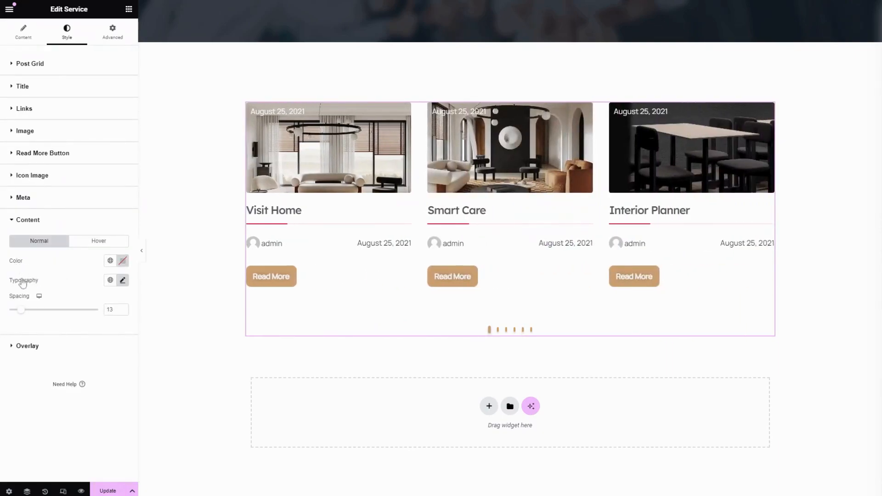
{"action": "left_click", "coordinate": [91, 243]}
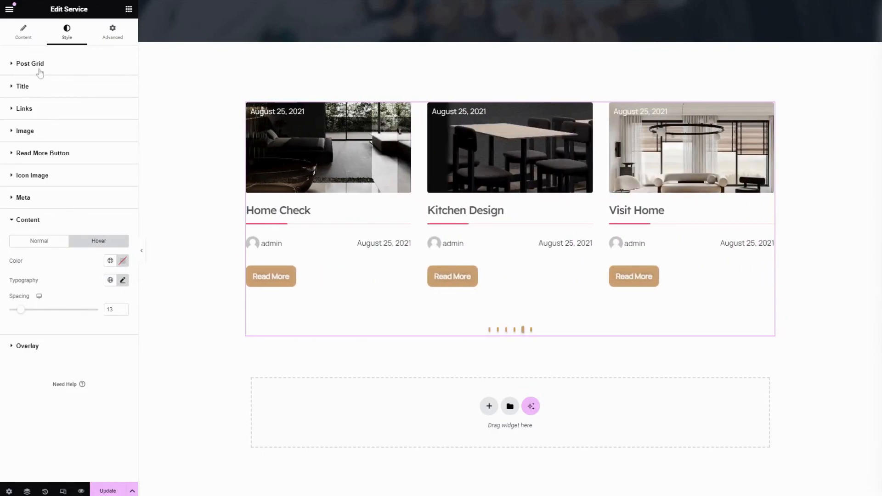
Review the enabled and disabled Post Items and Post Overlay Items in the service widget's Layouts settings.
{"action": "left_click", "coordinate": [23, 32]}
{"action": "left_click", "coordinate": [39, 157]}
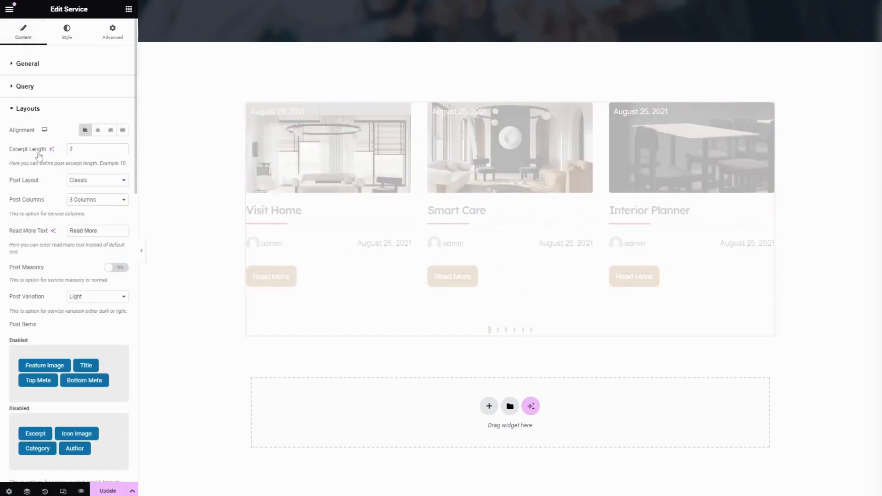
{"action": "scroll", "coordinate": [92, 328], "scroll_direction": "down", "scroll_amount": 5}
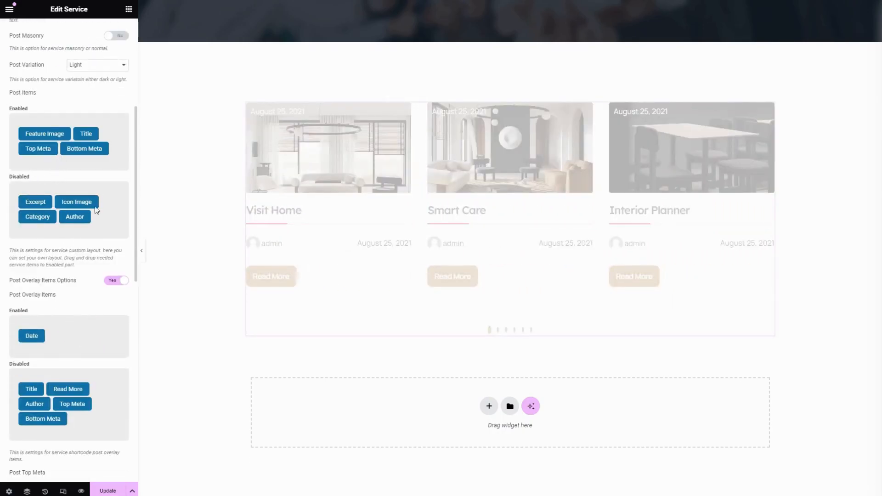
{"action": "scroll", "coordinate": [20, 195], "scroll_direction": "up", "scroll_amount": 5}
Look through the typography options in the Overlay style section, leaving them at their defaults.
{"action": "left_click", "coordinate": [66, 32]}
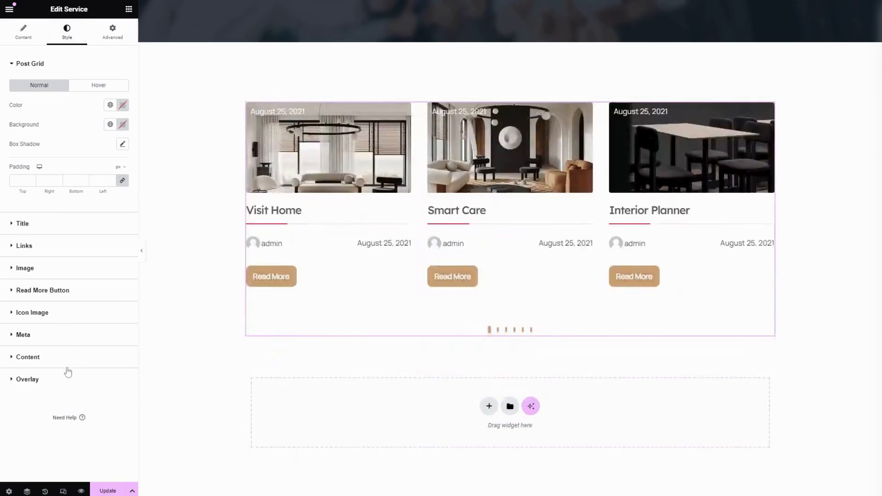
{"action": "left_click", "coordinate": [55, 380]}
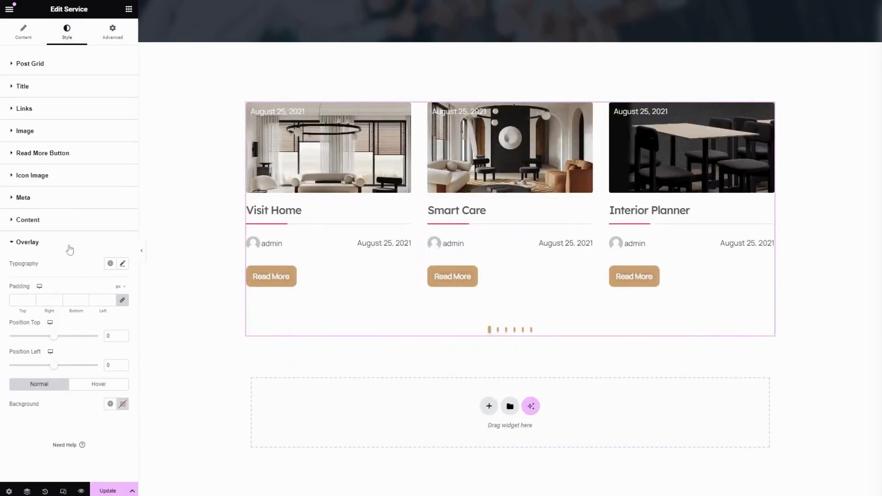
{"action": "left_click", "coordinate": [122, 264]}
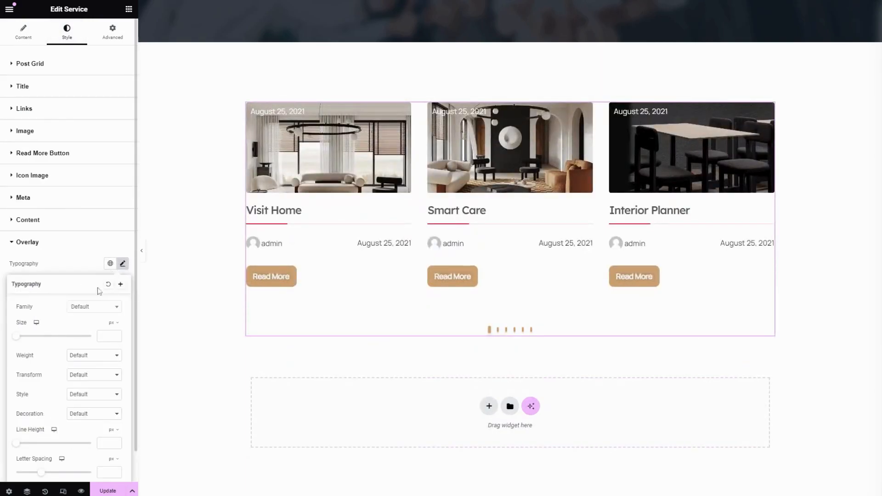
{"action": "scroll", "coordinate": [74, 349], "scroll_direction": "down", "scroll_amount": 1}
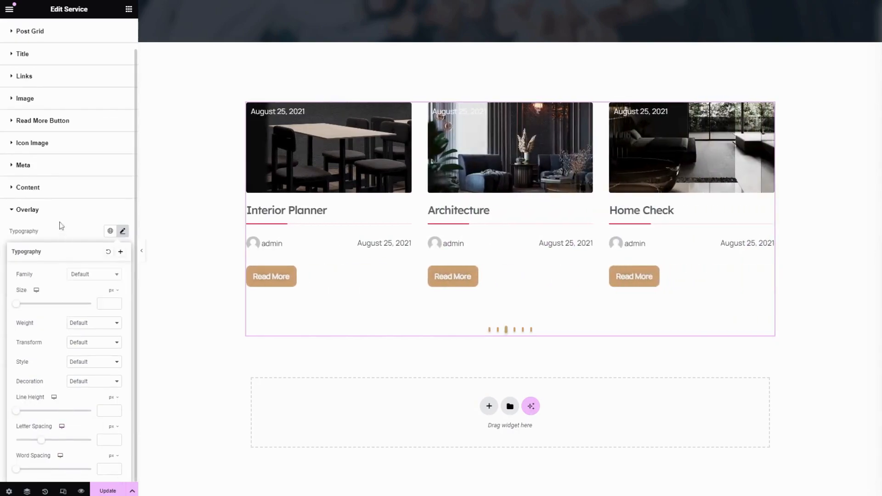
{"action": "left_click", "coordinate": [60, 211]}
Set the Overlay padding to 10 px on all sides, with Position Top at 5 and Position Left at 27.
{"action": "left_click", "coordinate": [46, 240]}
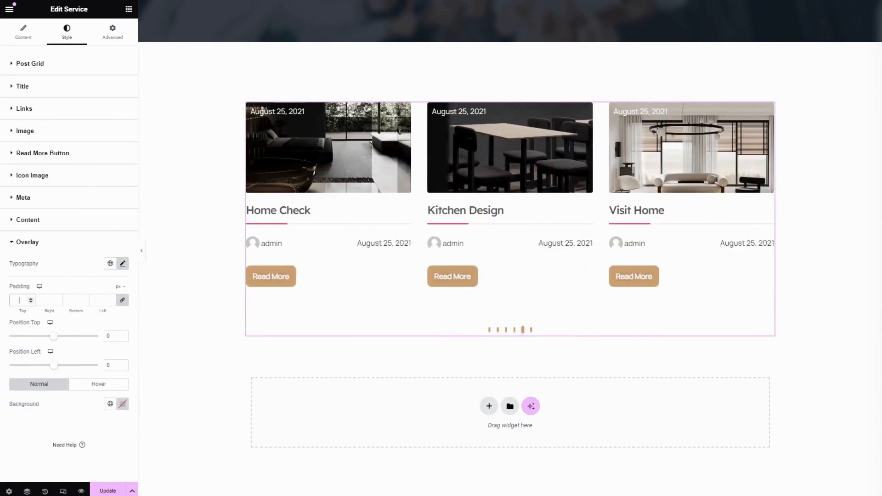
{"action": "type", "text": "10"}
{"action": "left_click_drag", "start_coordinate": [53, 339], "coordinate": [66, 370]}
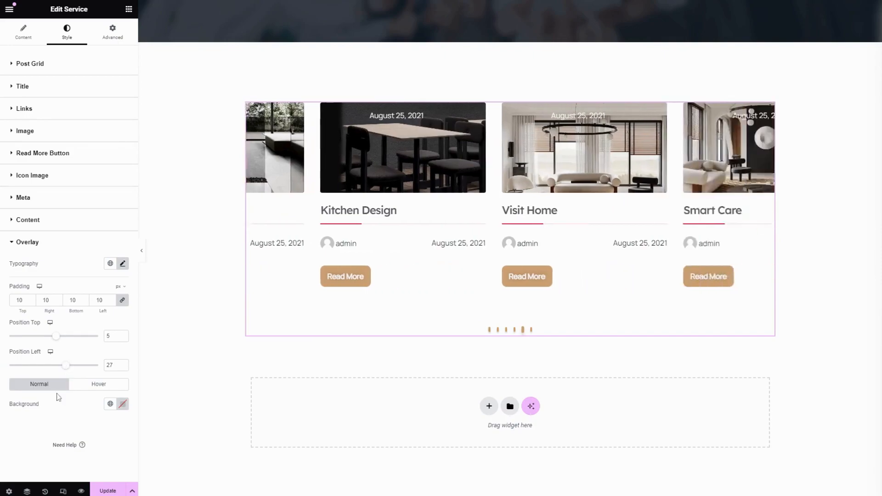
Try the global color #E7FDEA as the normal Overlay background, clear it, and show the hover background setting.
{"action": "left_click", "coordinate": [108, 405]}
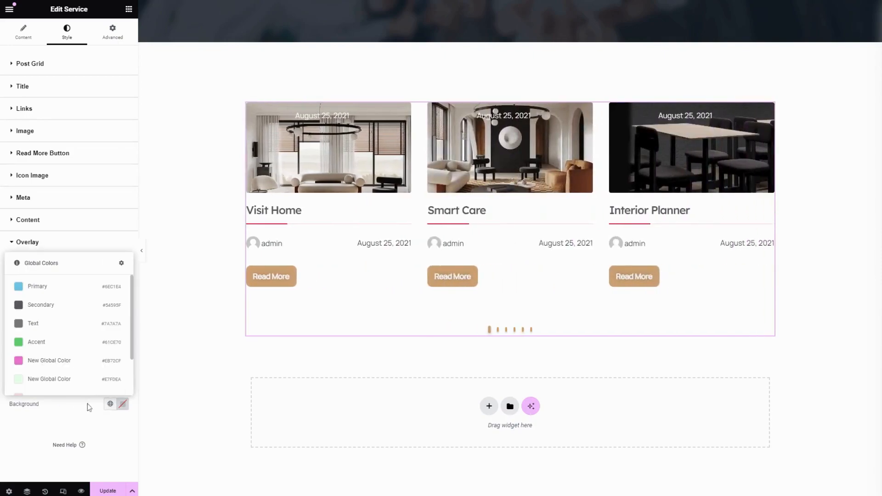
{"action": "left_click", "coordinate": [62, 381]}
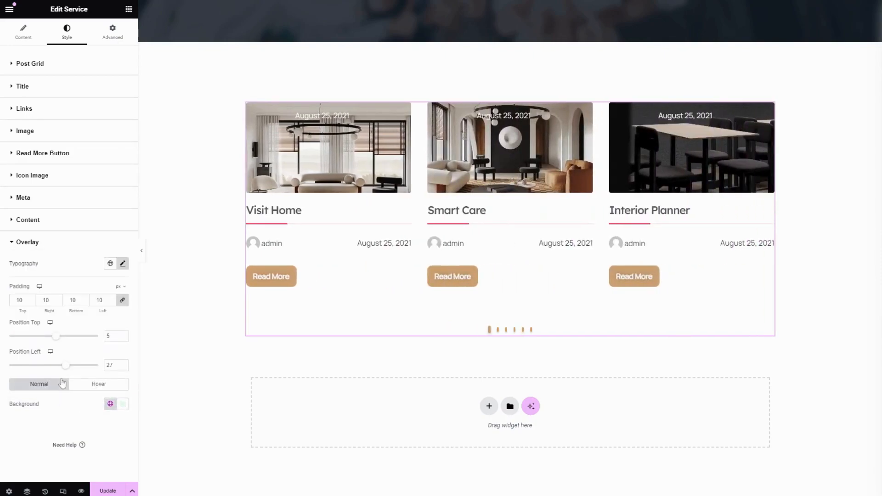
{"action": "left_click", "coordinate": [122, 404]}
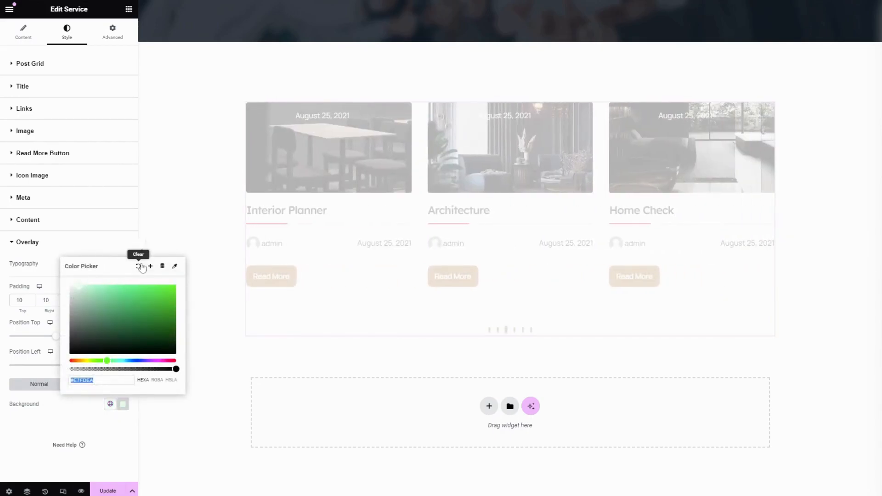
{"action": "left_click", "coordinate": [139, 267]}
{"action": "left_click", "coordinate": [98, 389]}
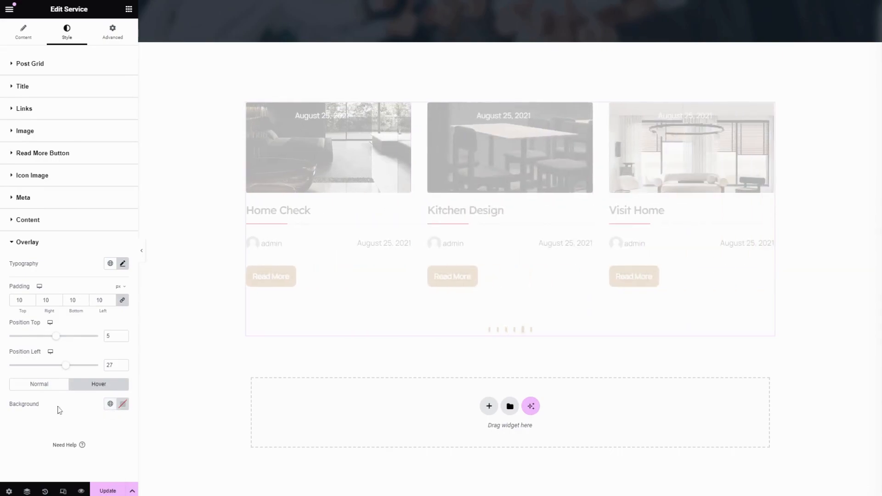
Update the page and preview the service slider without the editor panel, moving through its slides by swiping and with the pagination dots.
{"action": "left_click", "coordinate": [108, 490]}
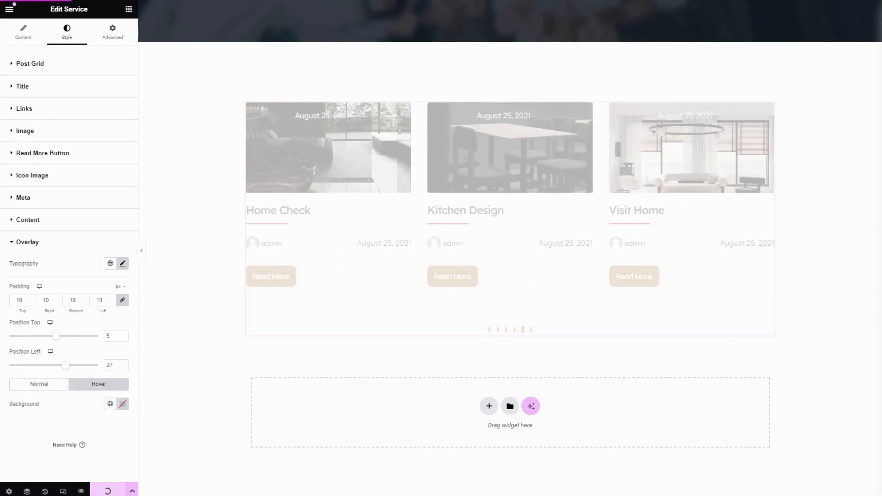
{"action": "left_click", "coordinate": [142, 252]}
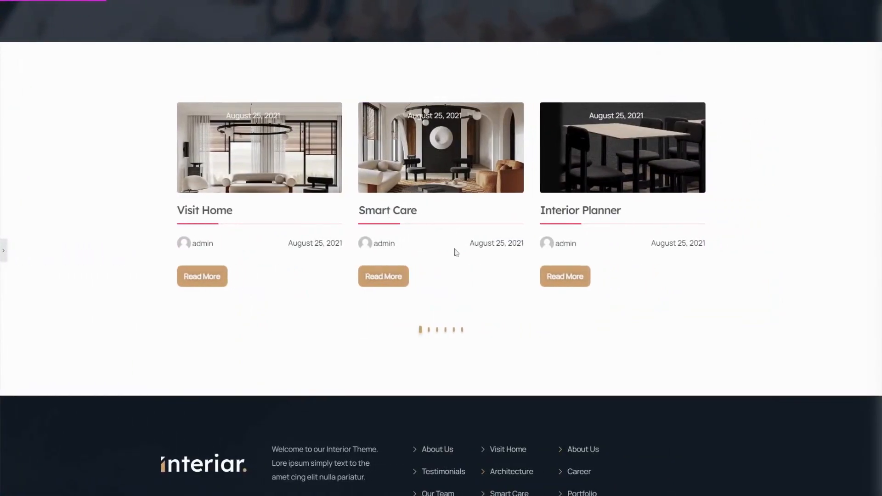
{"action": "left_click_drag", "start_coordinate": [478, 195], "coordinate": [136, 171]}
{"action": "left_click_drag", "start_coordinate": [451, 177], "coordinate": [251, 183]}
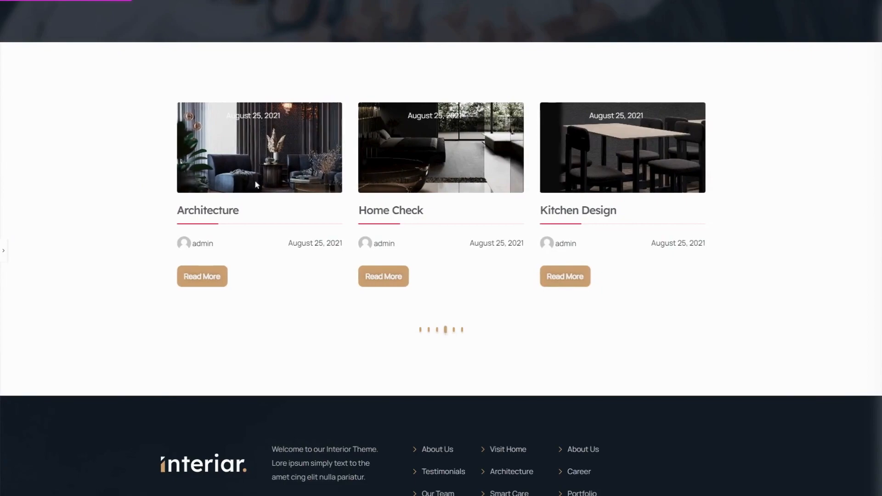
{"action": "left_click", "coordinate": [454, 334]}
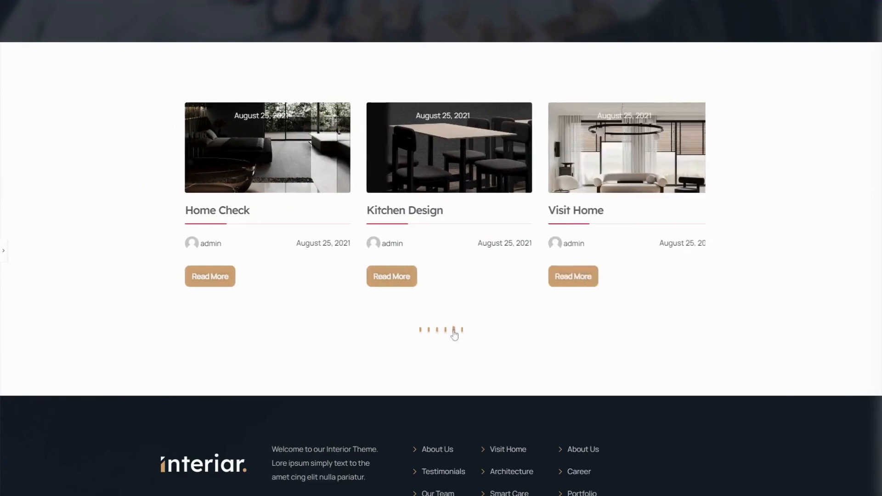